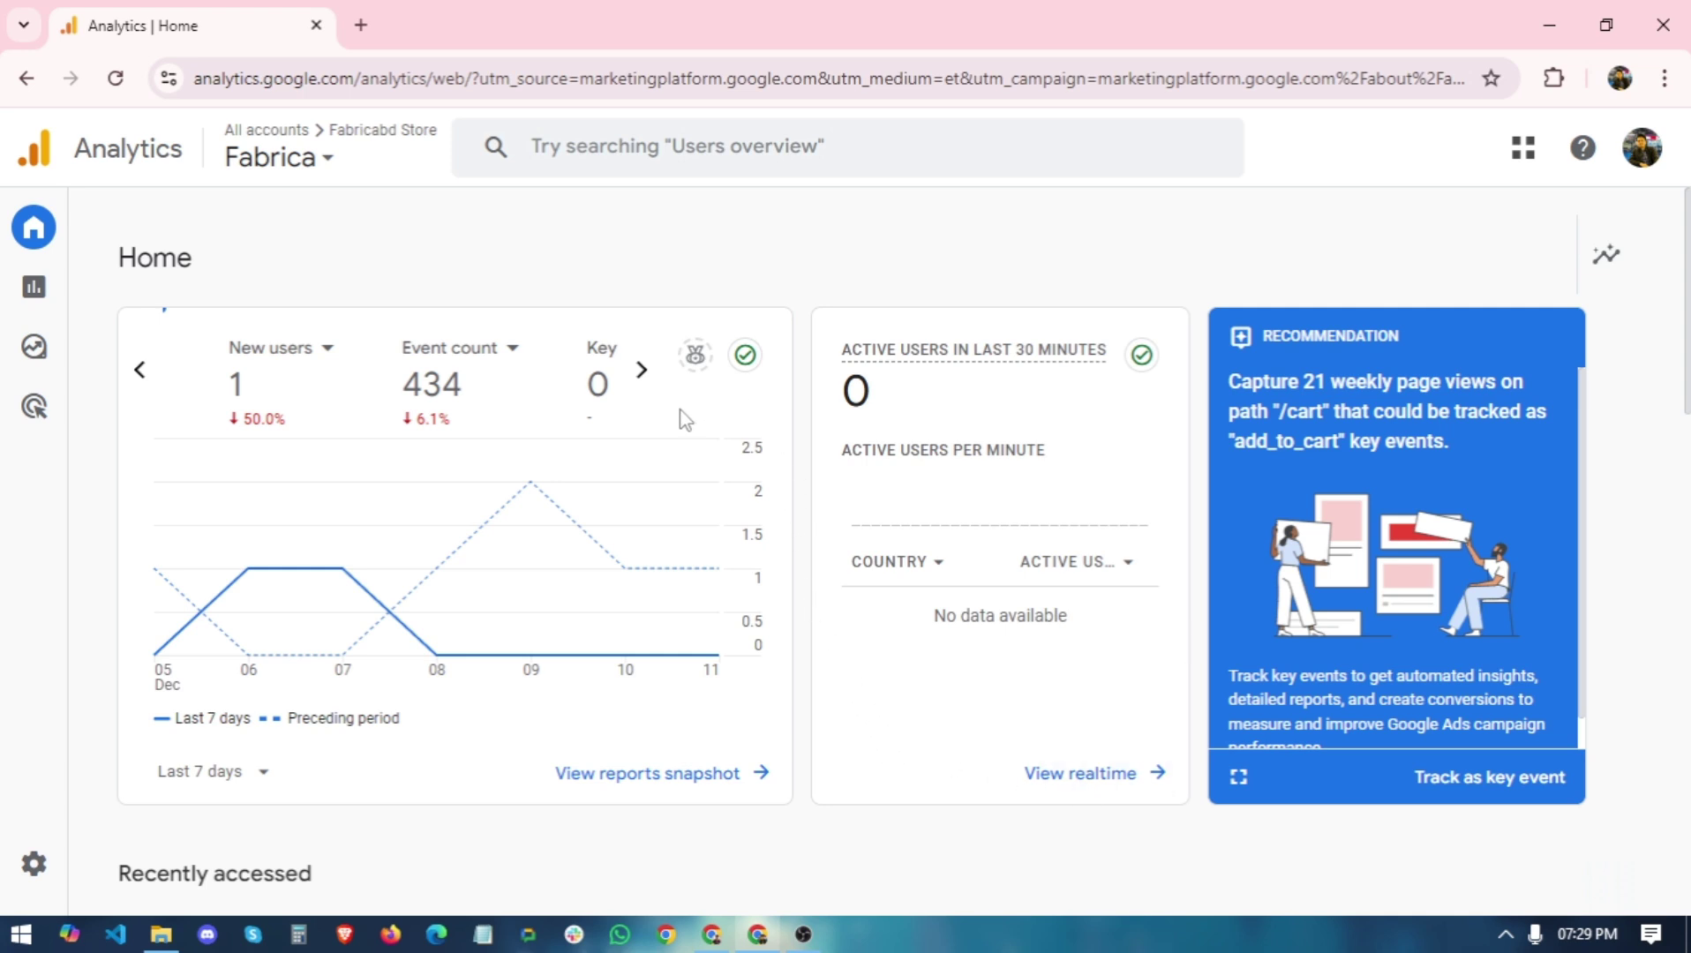
Step: Look over the Home overview, including the event count and key event metrics and the active users in the last 30 minutes
{"action": "scroll", "coordinate": [755, 596], "scroll_direction": "down", "scroll_amount": 2}
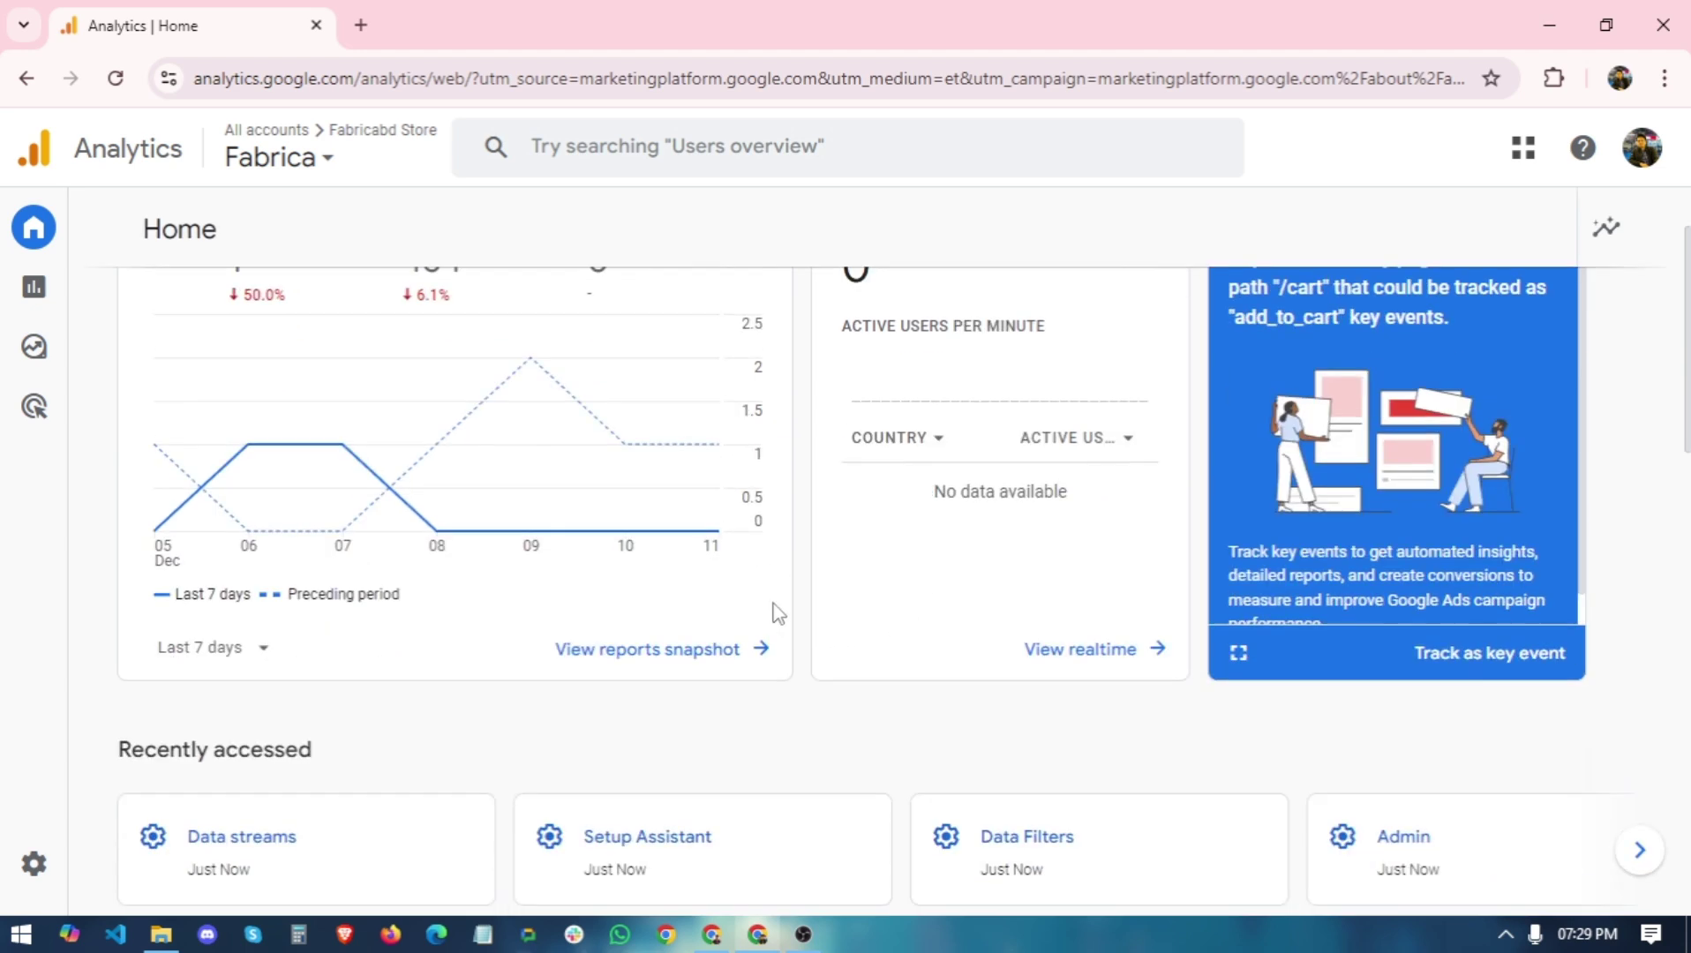
{"action": "scroll", "coordinate": [777, 612], "scroll_direction": "up", "scroll_amount": 2}
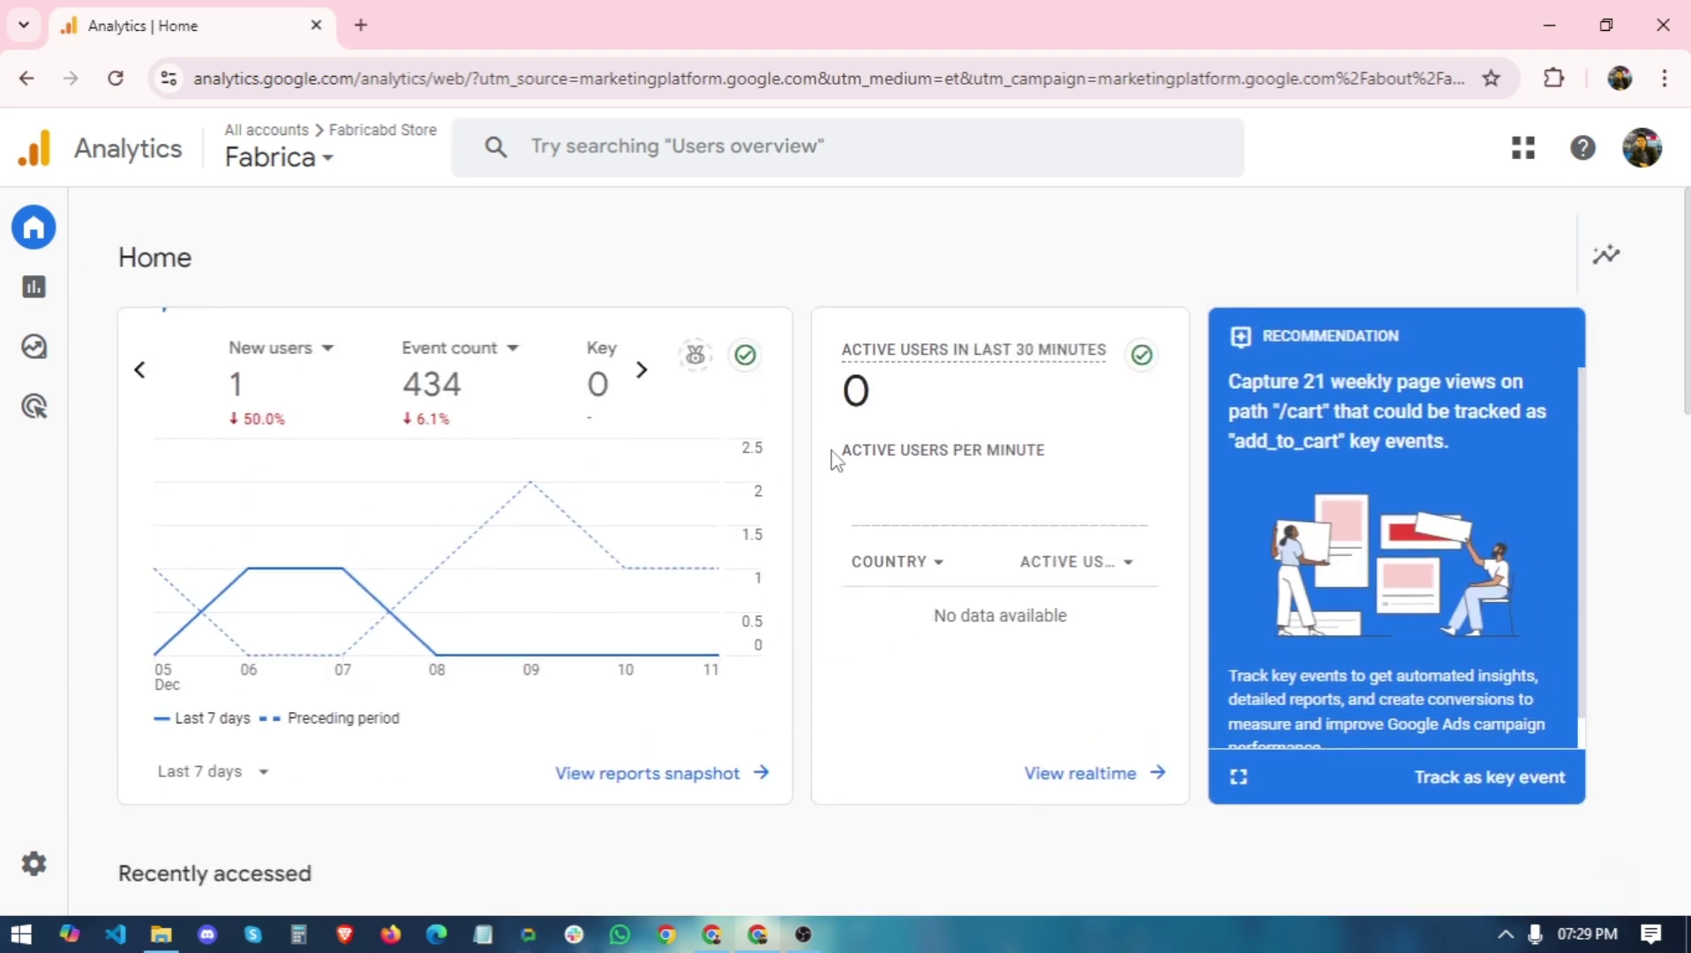
{"action": "left_click_drag", "start_coordinate": [890, 417], "coordinate": [905, 417]}
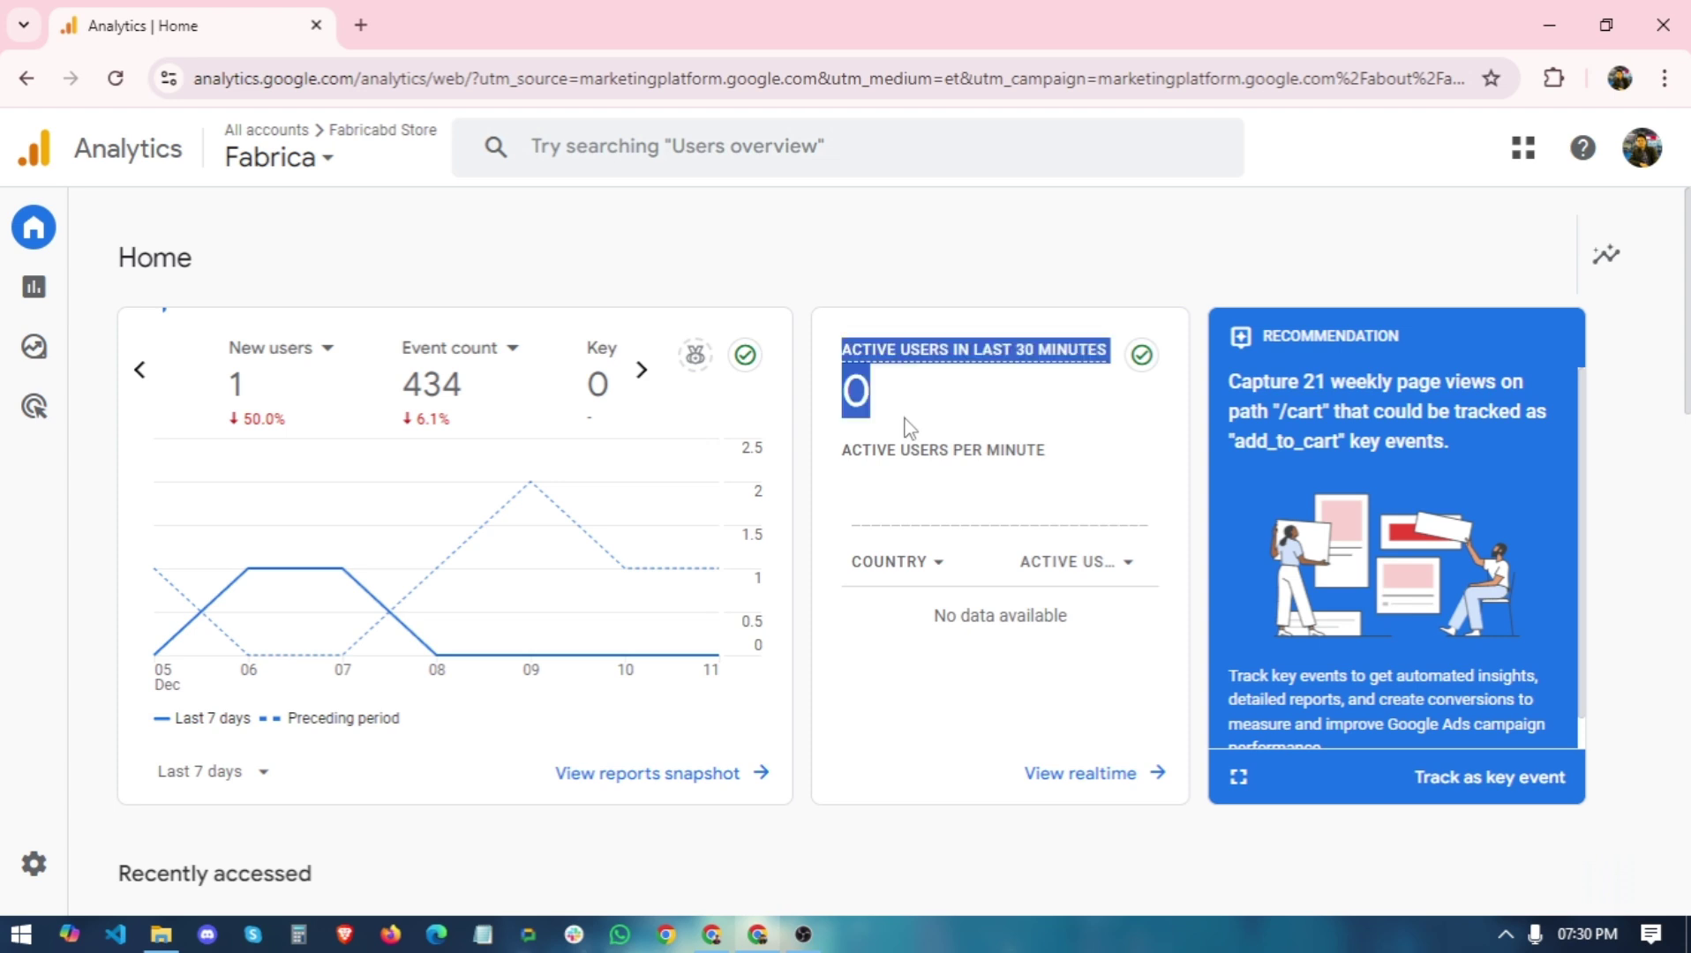
{"action": "left_click", "coordinate": [1093, 458]}
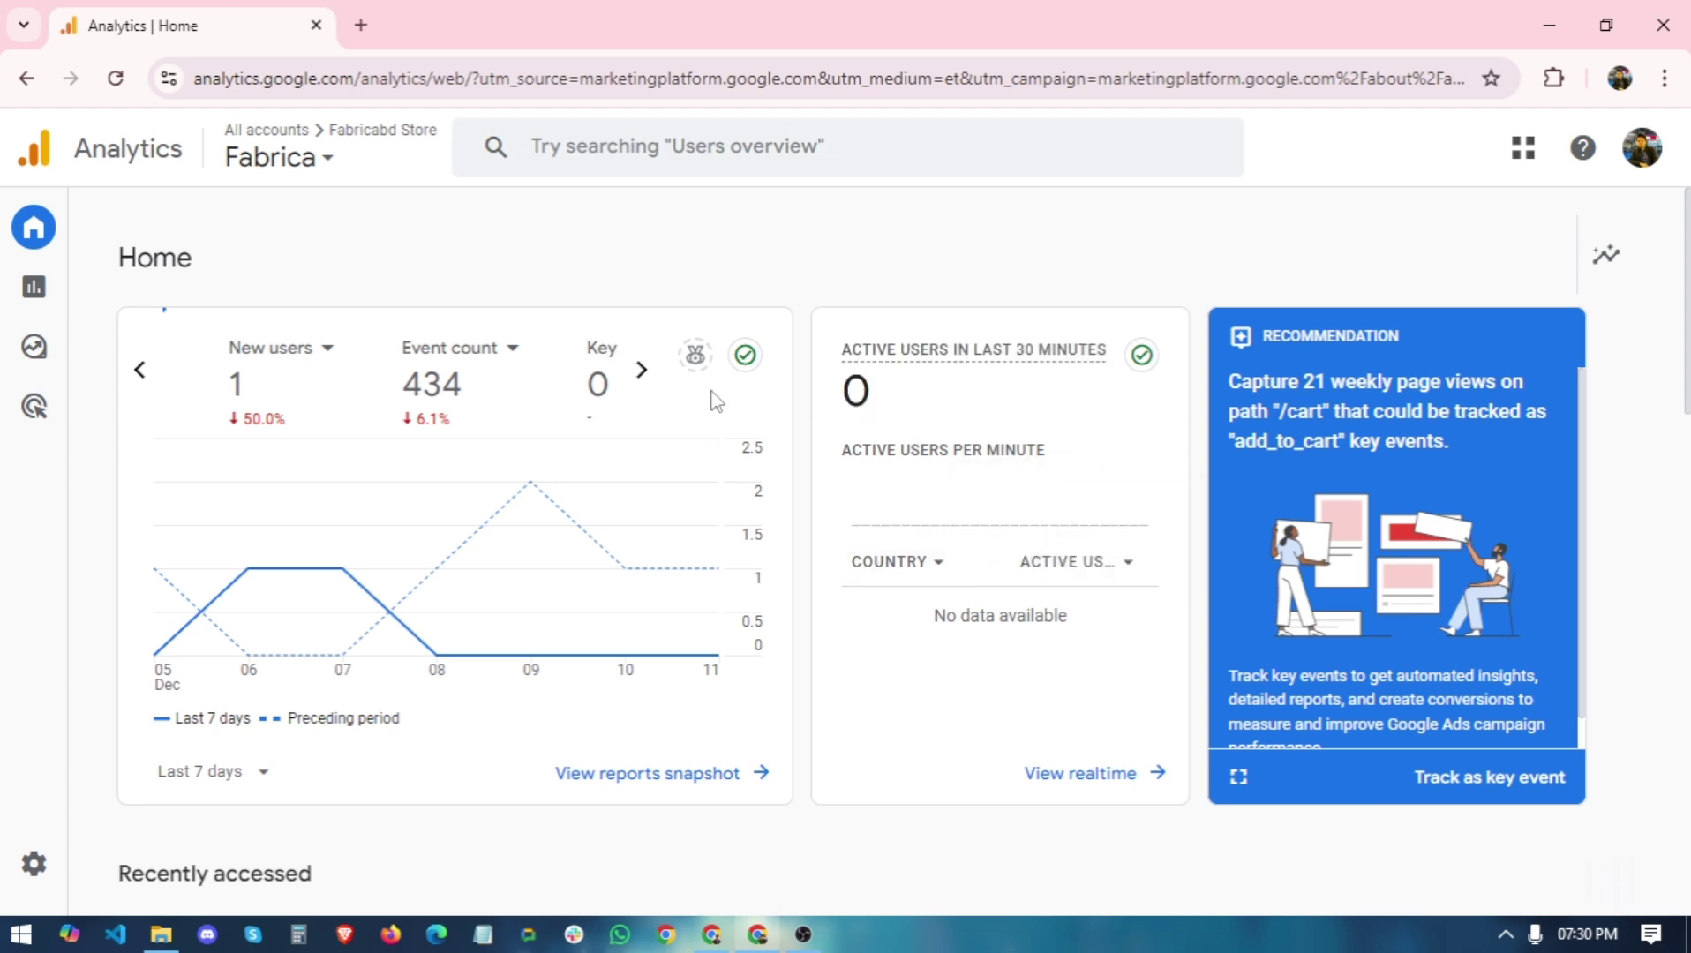
{"action": "left_click", "coordinate": [654, 385]}
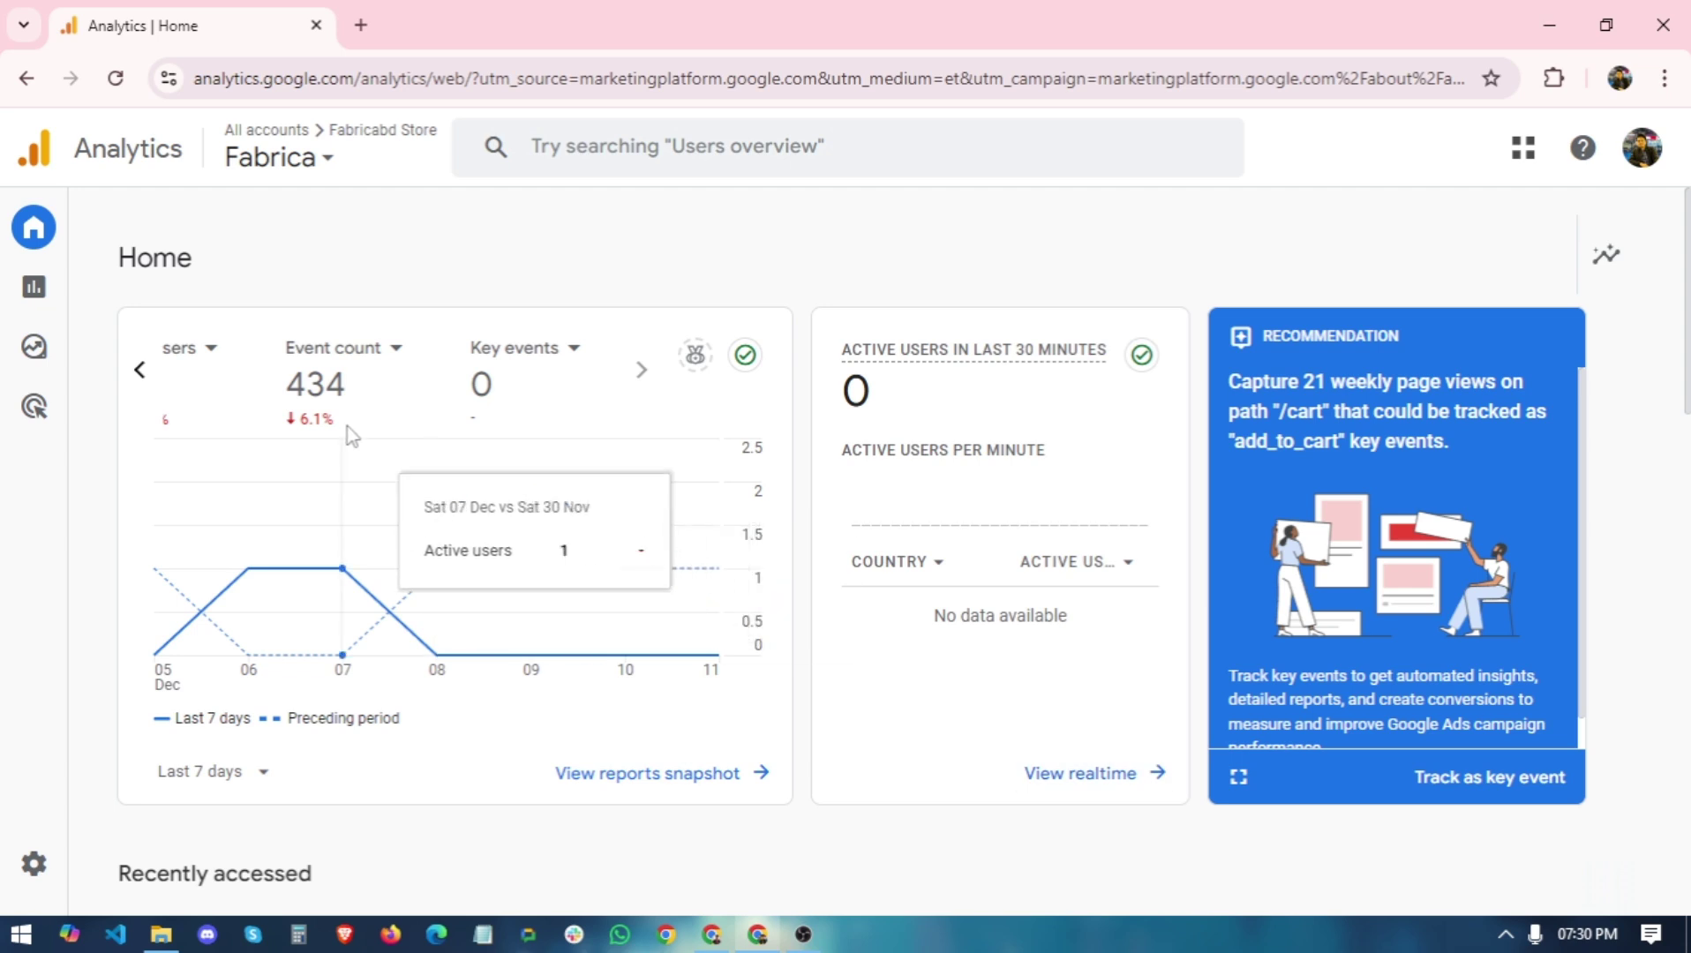
{"action": "left_click", "coordinate": [139, 368]}
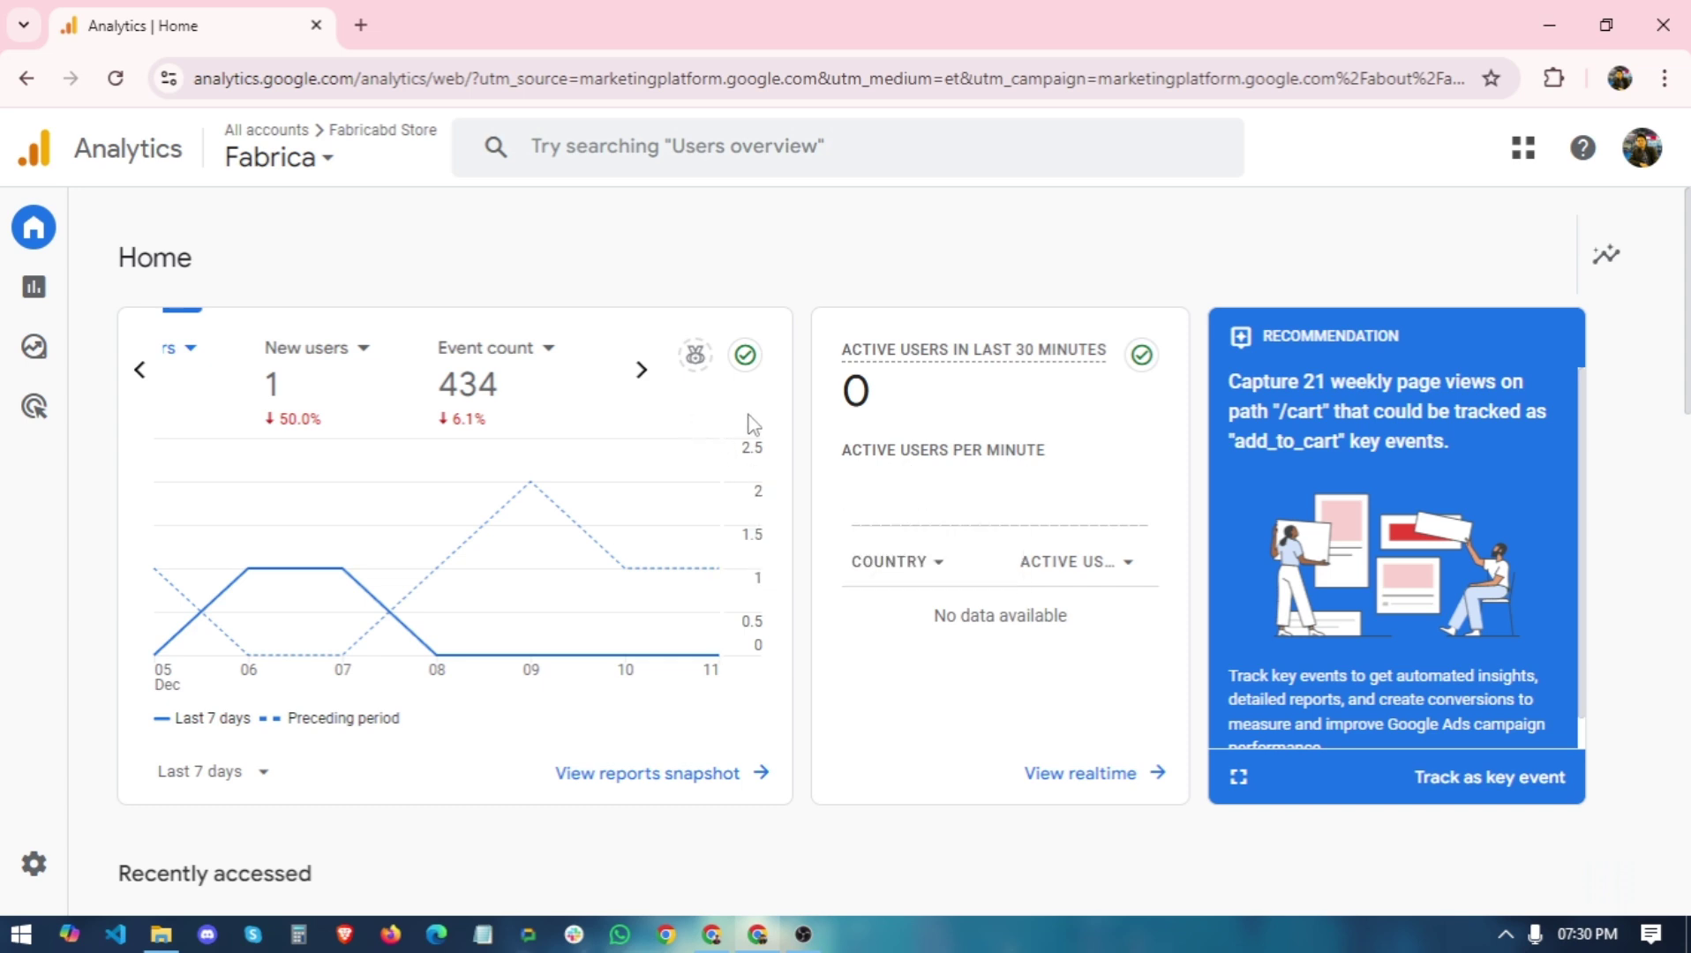
{"action": "left_click", "coordinate": [641, 397]}
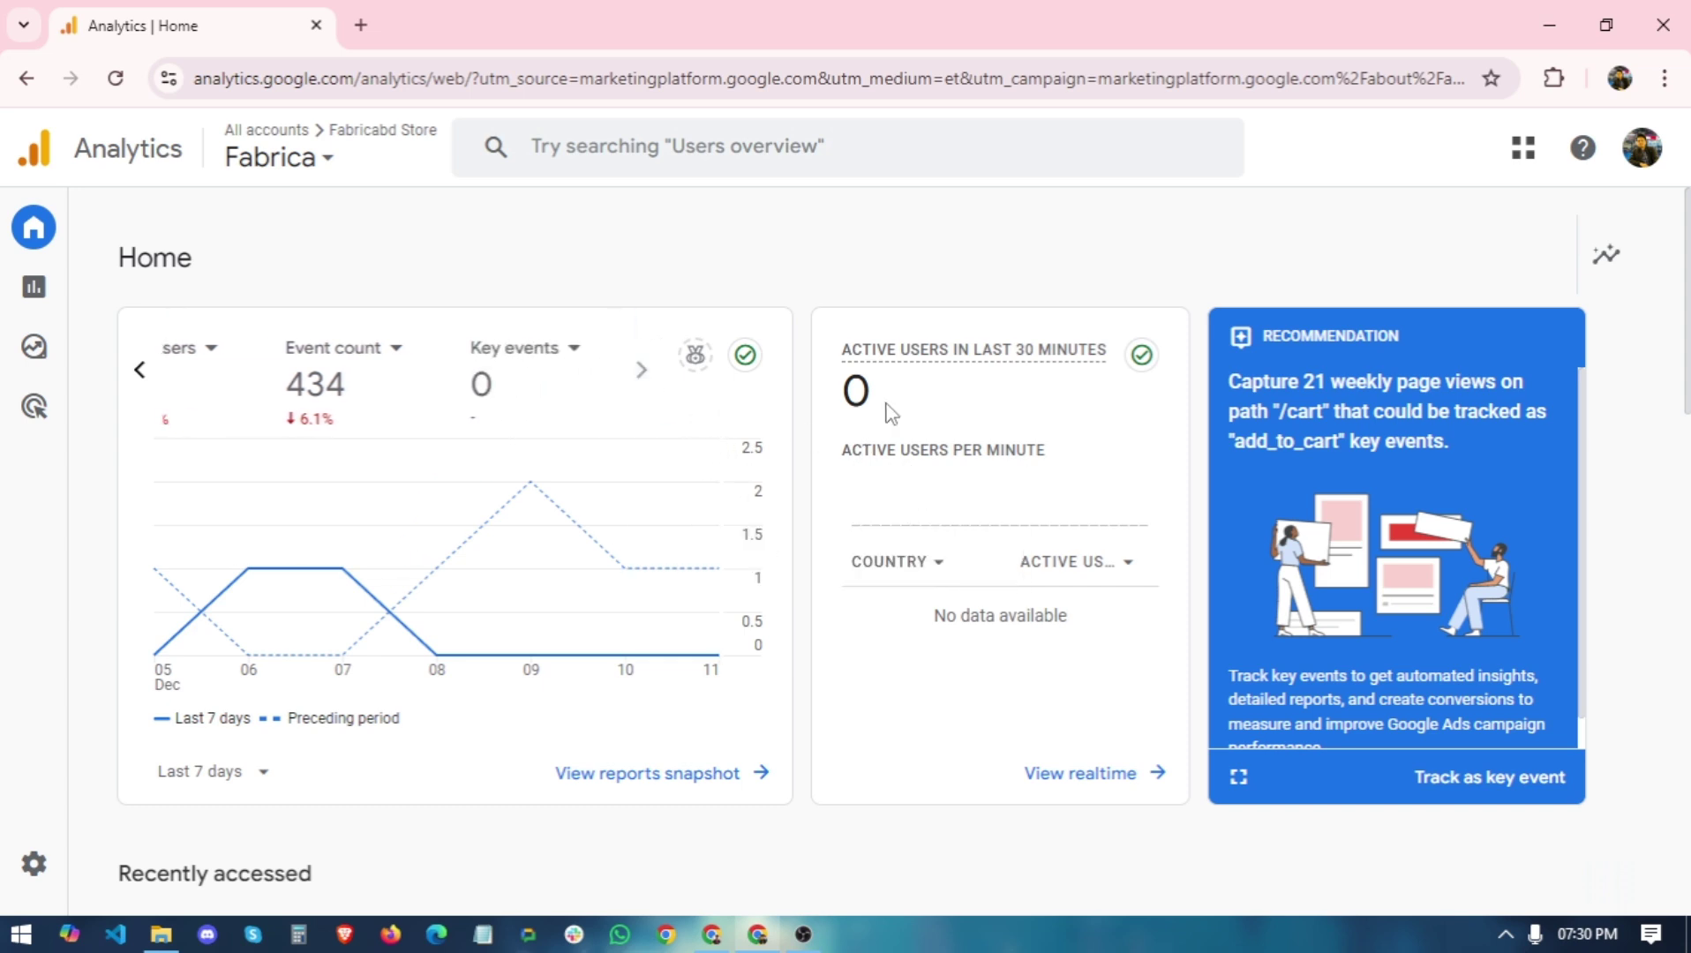
{"action": "scroll", "coordinate": [729, 528], "scroll_direction": "down", "scroll_amount": 2}
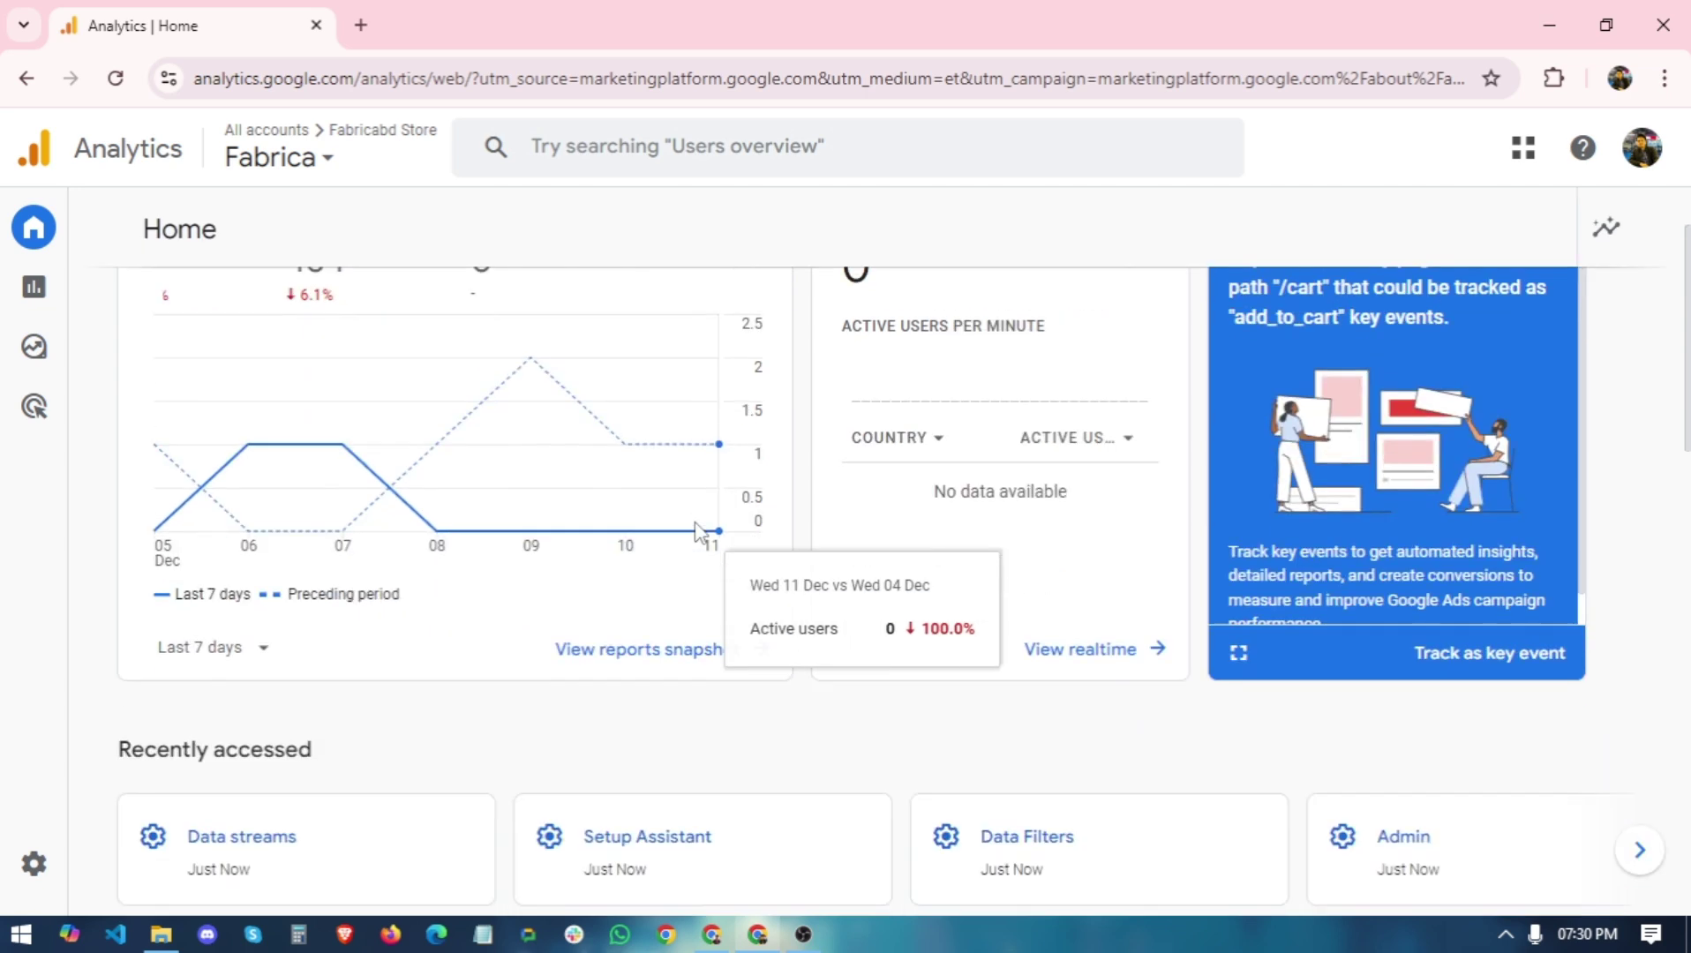
{"action": "scroll", "coordinate": [700, 532], "scroll_direction": "up", "scroll_amount": 2}
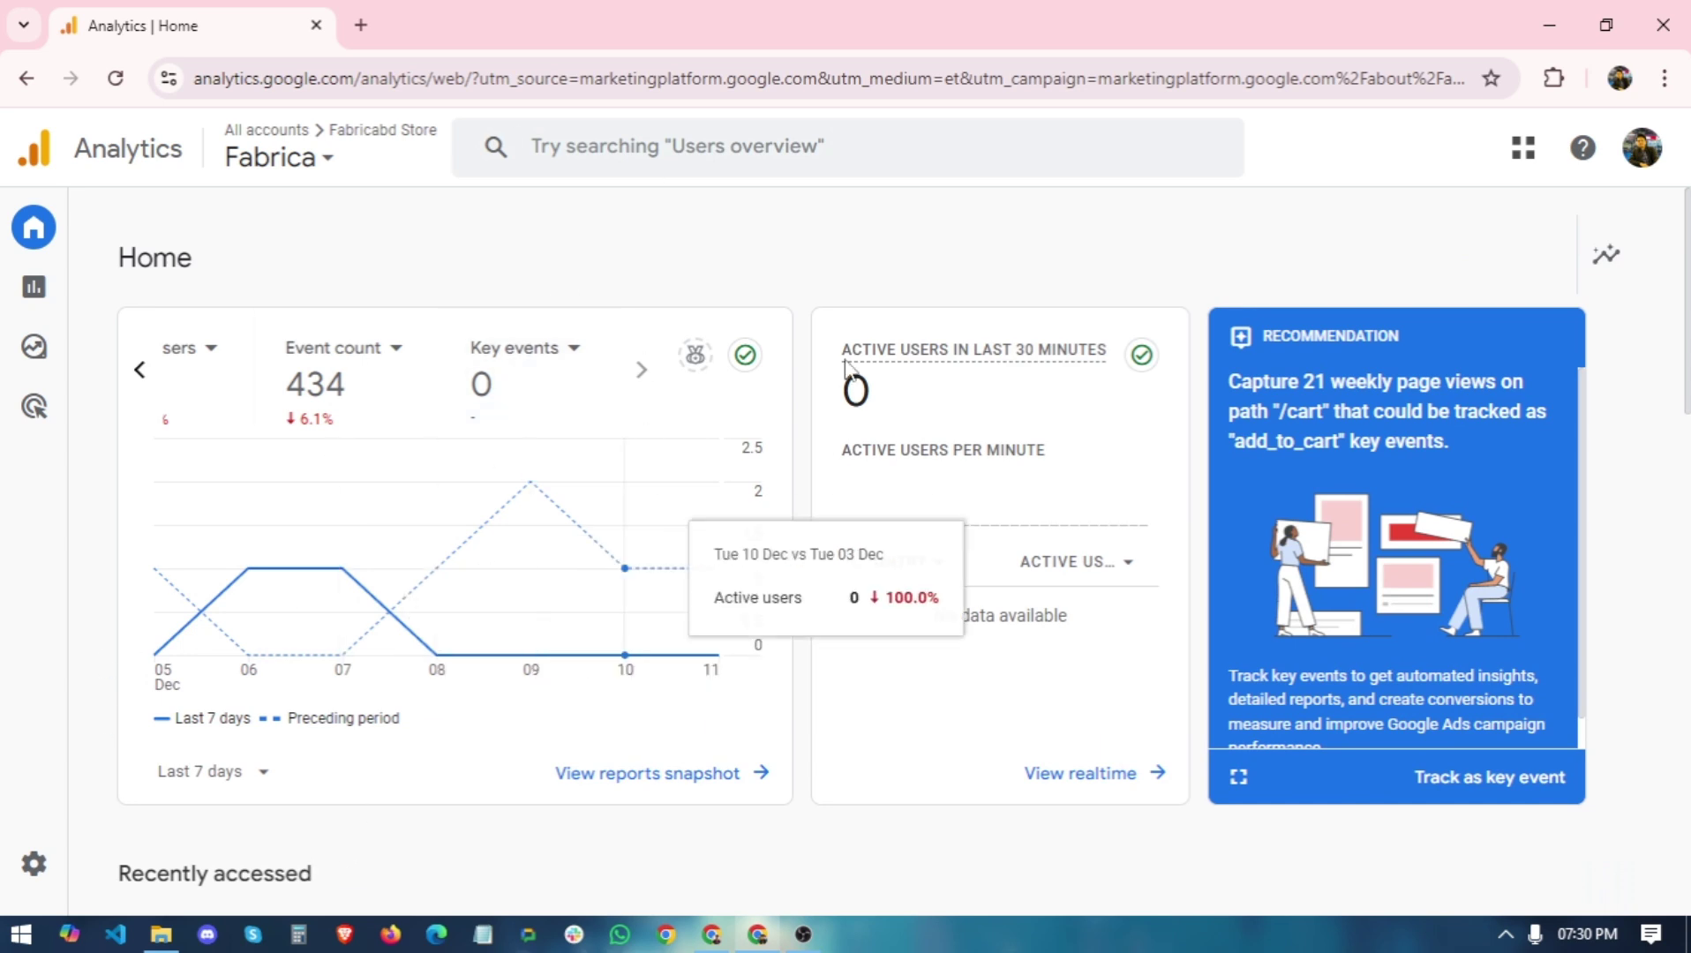
Step: Open the Fabricabd web stream's details from the data streams in the property's admin settings
{"action": "mouse_move", "coordinate": [34, 874]}
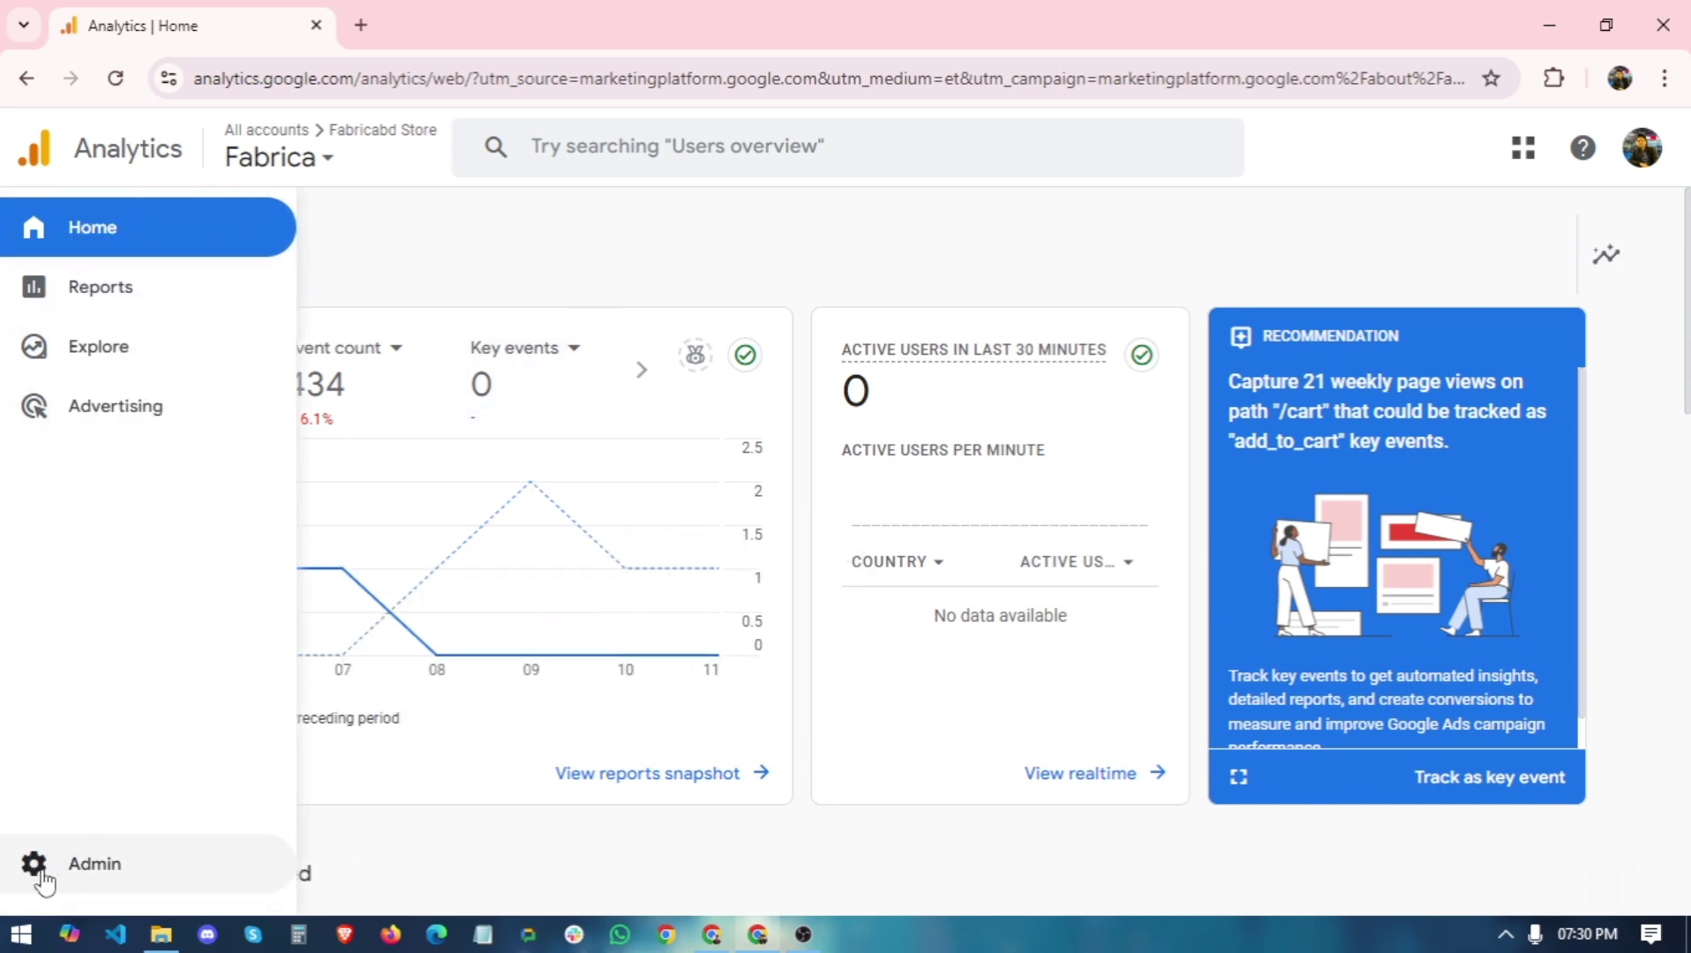
{"action": "left_click", "coordinate": [88, 870]}
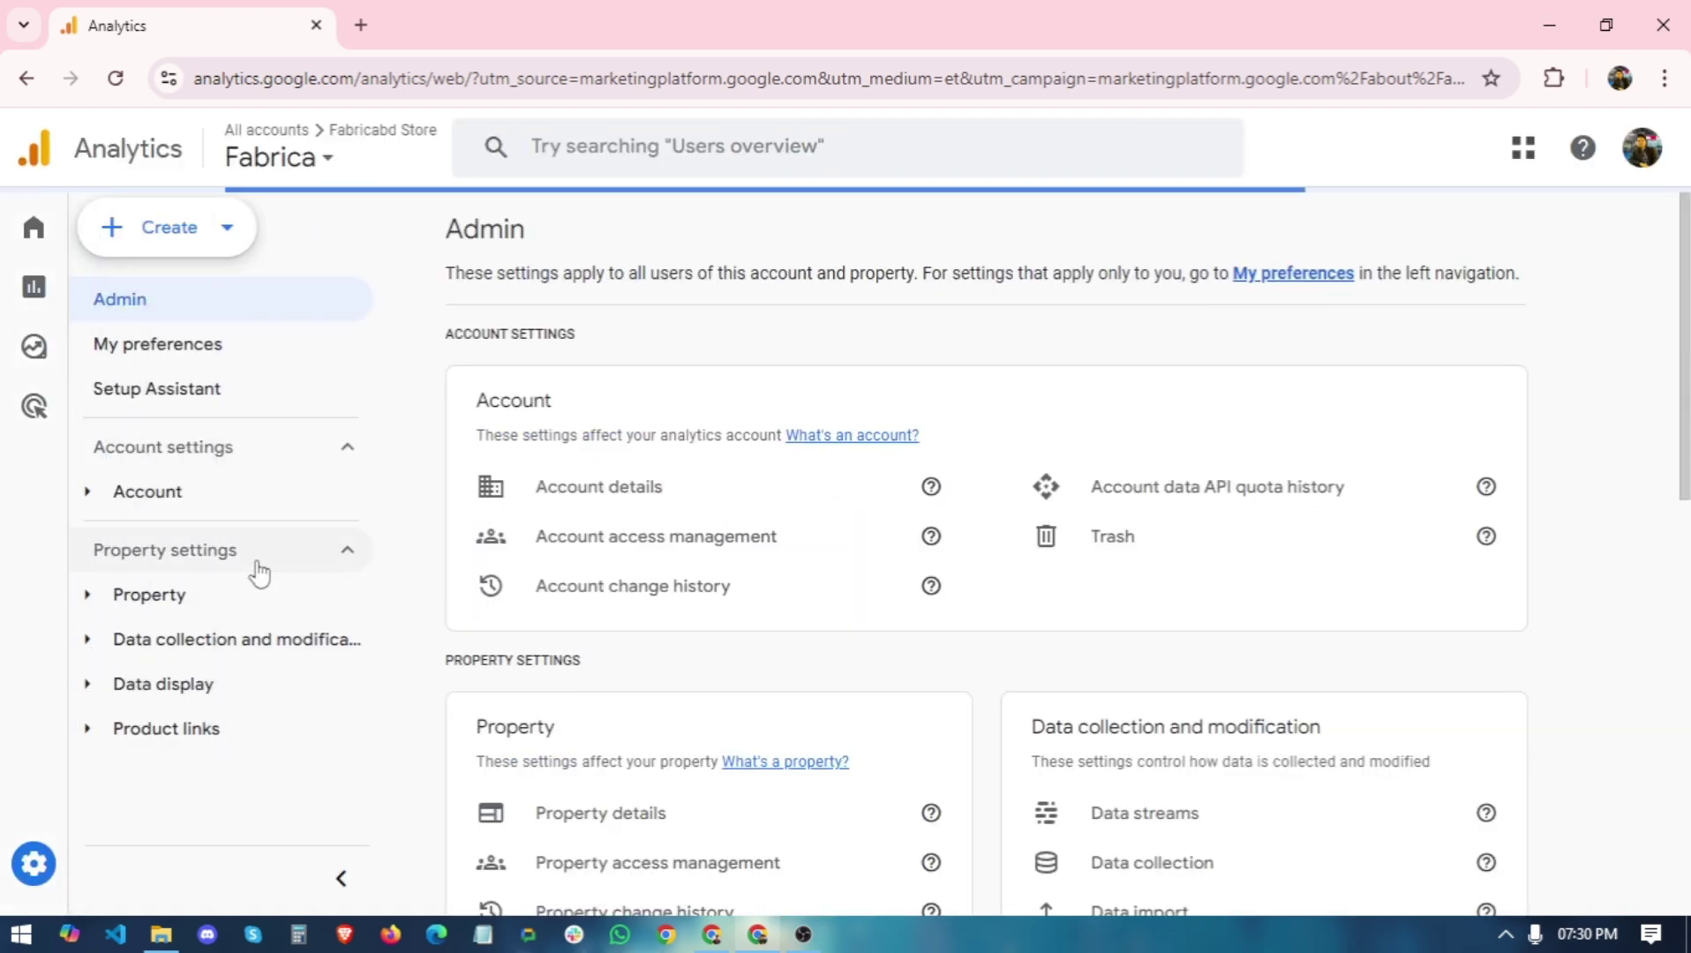
{"action": "left_click", "coordinate": [193, 604]}
{"action": "left_click", "coordinate": [193, 605]}
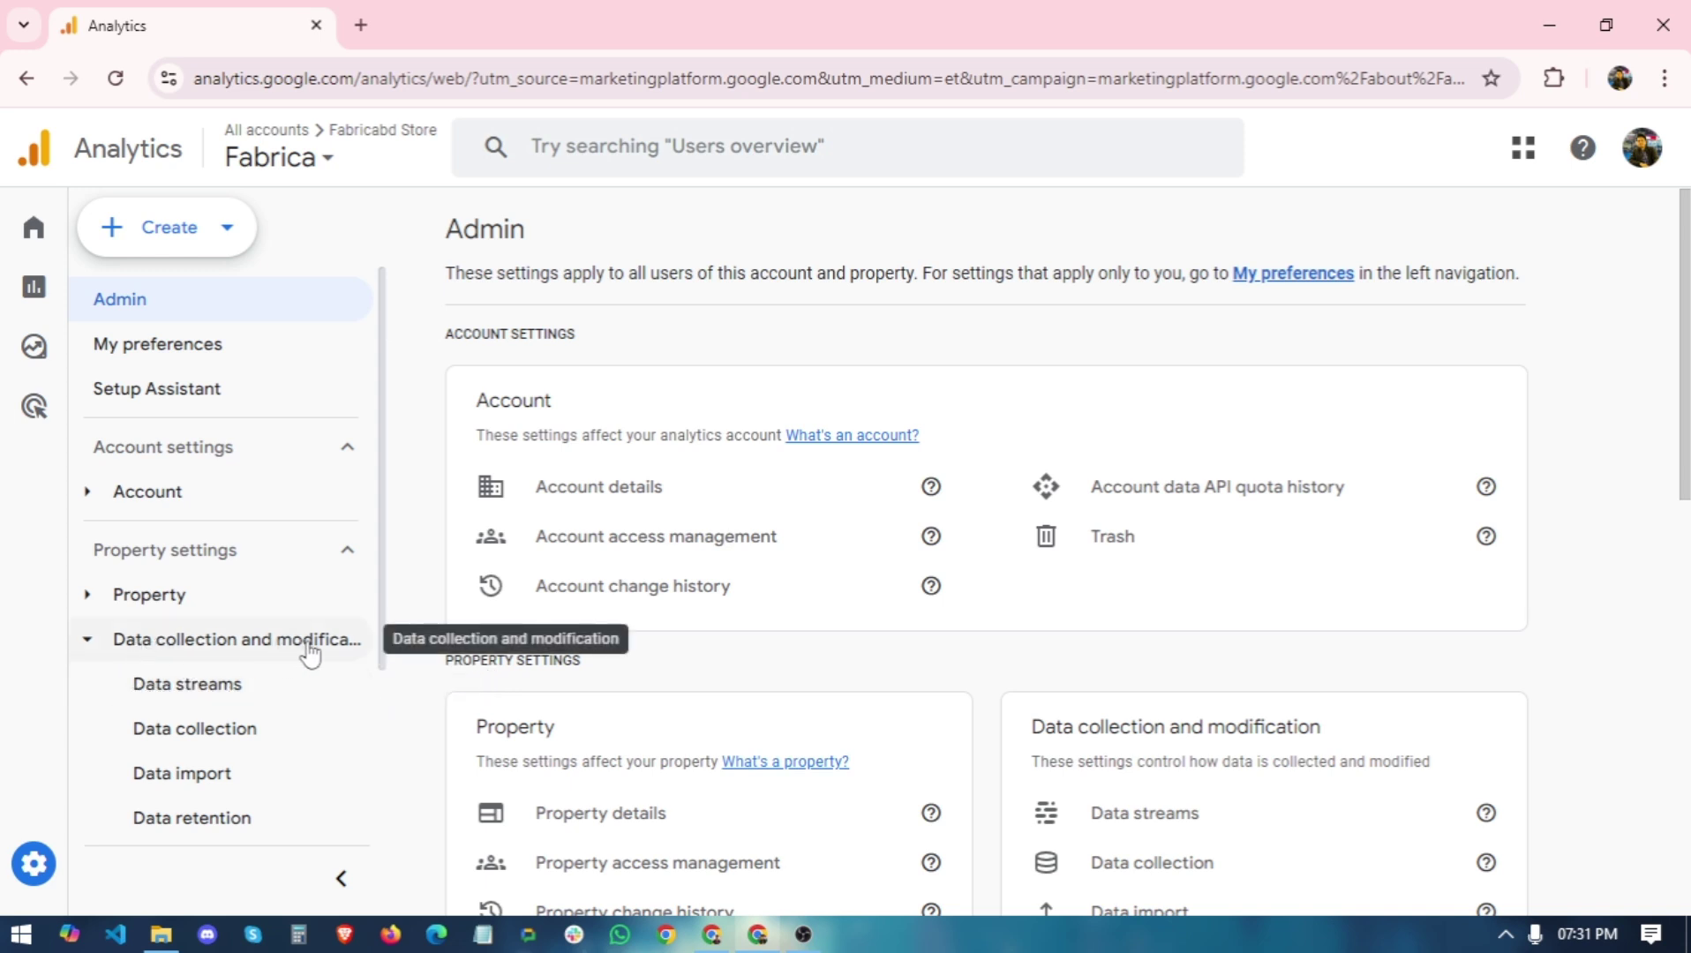
{"action": "left_click", "coordinate": [179, 698]}
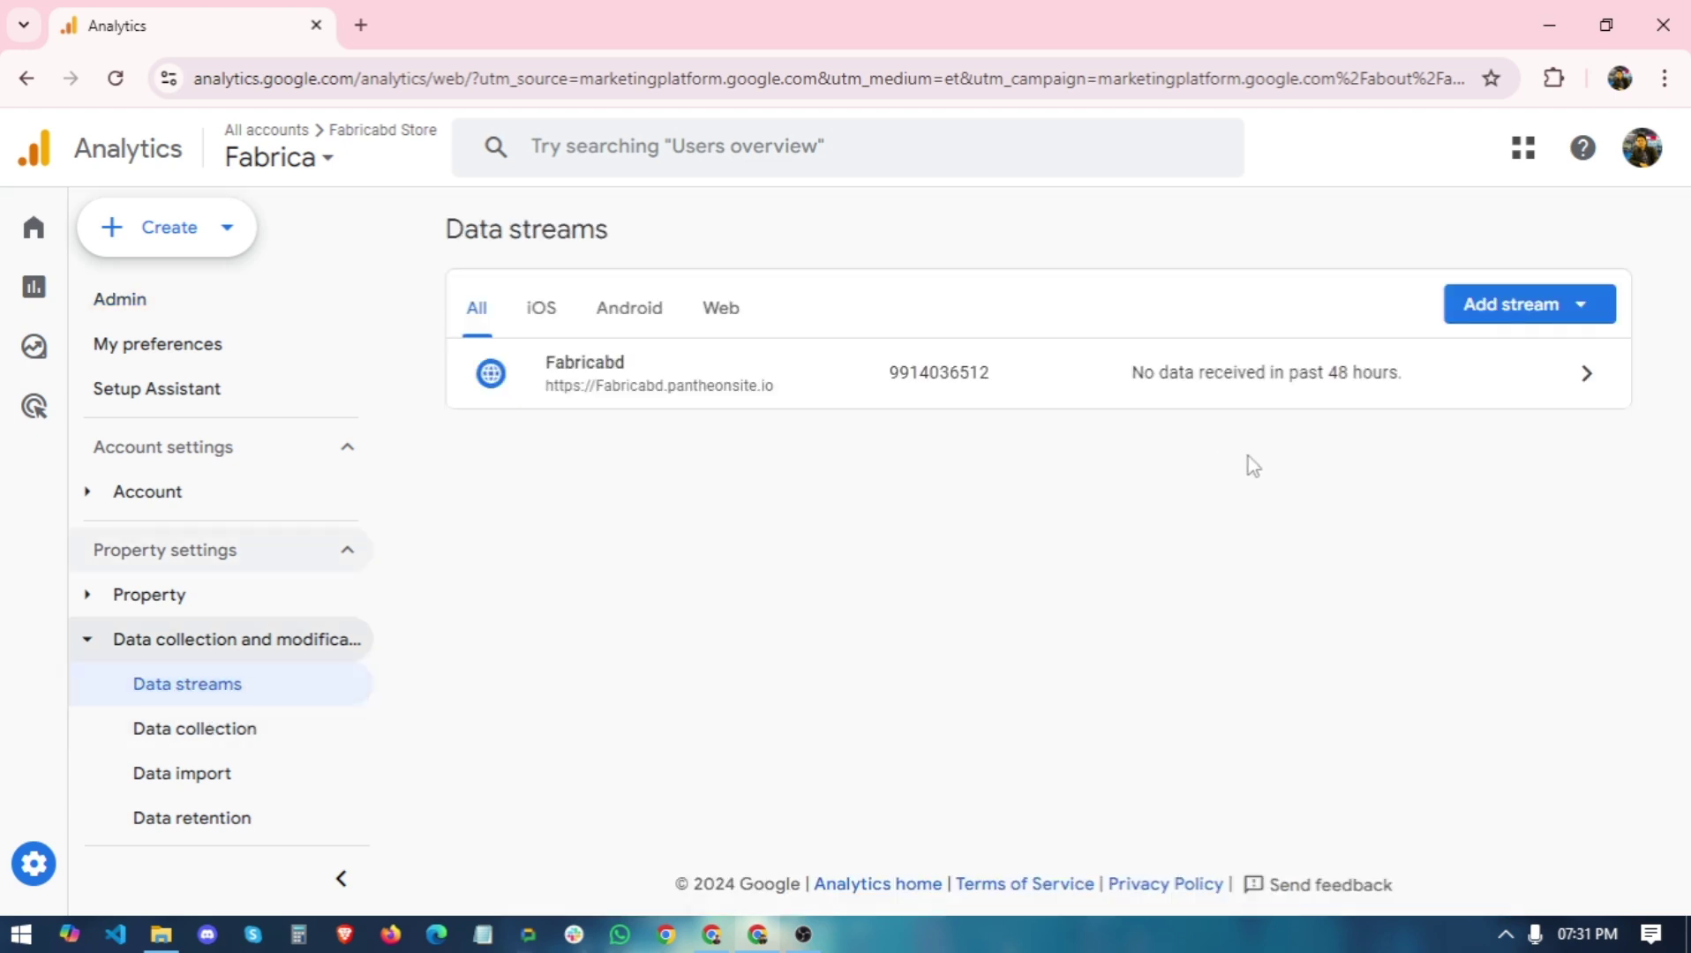
{"action": "left_click", "coordinate": [929, 397]}
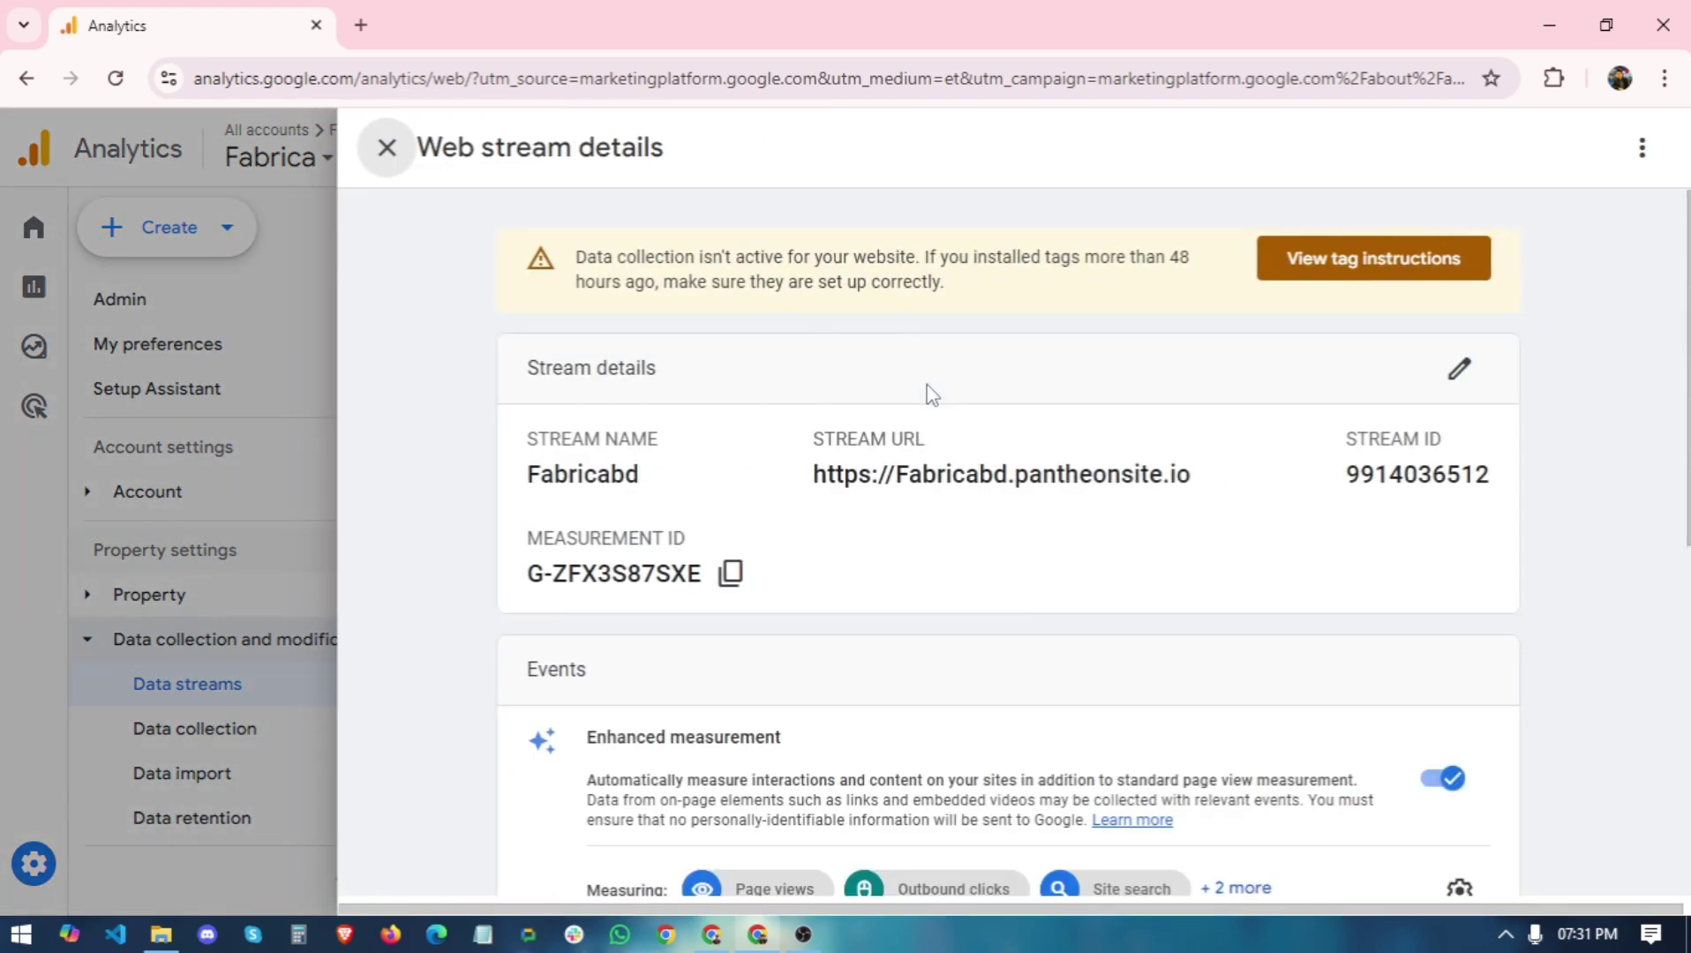
Step: Open the tag settings configuration for the Fabricabd stream's Google tag
{"action": "scroll", "coordinate": [953, 489], "scroll_direction": "down", "scroll_amount": 2}
{"action": "scroll", "coordinate": [954, 489], "scroll_direction": "down", "scroll_amount": 5}
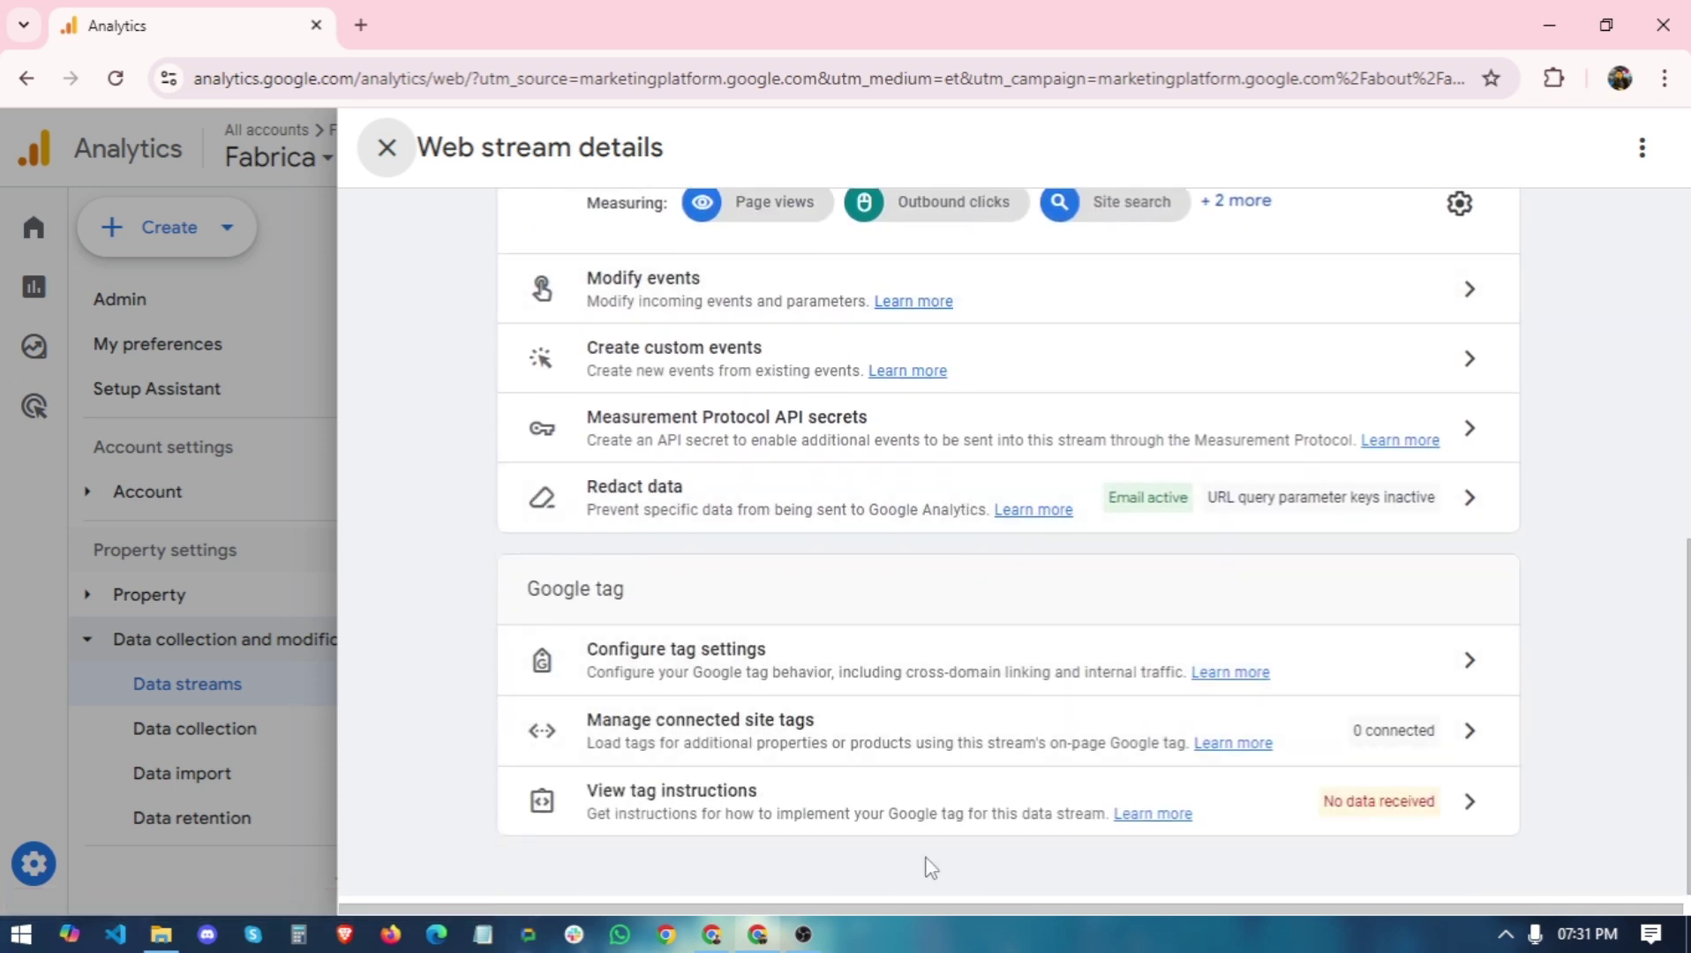
{"action": "scroll", "coordinate": [812, 640], "scroll_direction": "up", "scroll_amount": 1}
{"action": "scroll", "coordinate": [805, 640], "scroll_direction": "down", "scroll_amount": 1}
{"action": "left_click", "coordinate": [950, 672]}
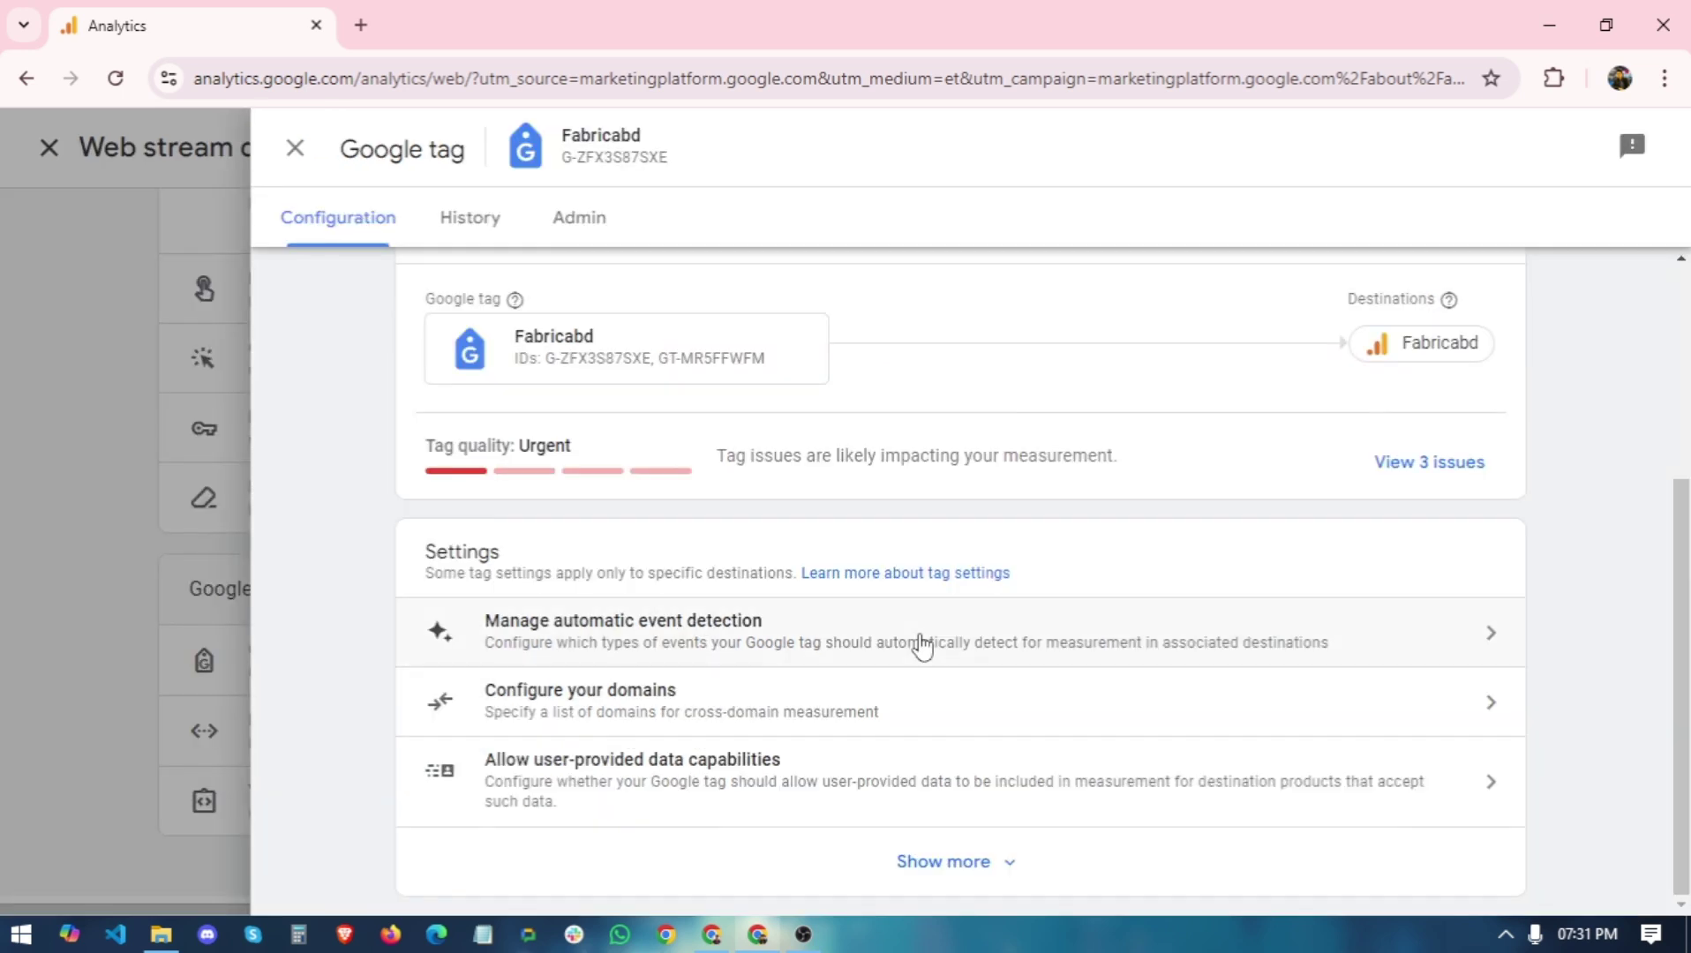
Step: Expand the full list of Google tag settings and start a new rule for defining internal traffic
{"action": "left_click", "coordinate": [940, 878]}
{"action": "scroll", "coordinate": [878, 777], "scroll_direction": "down", "scroll_amount": 3}
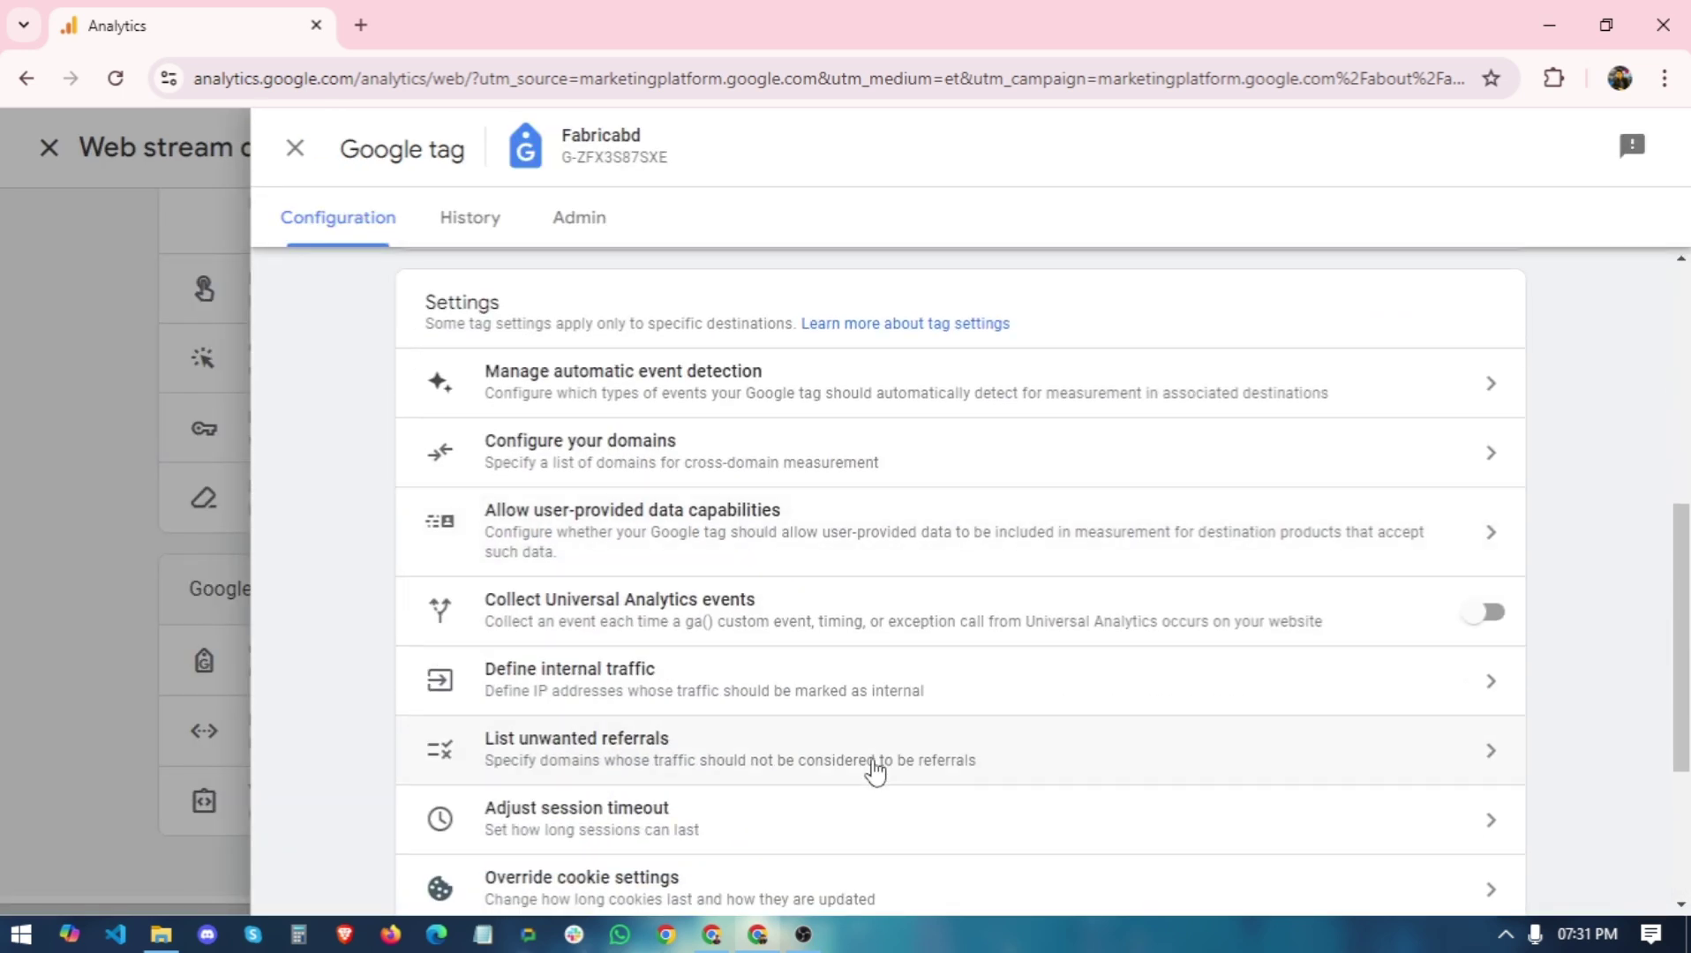
{"action": "scroll", "coordinate": [873, 768], "scroll_direction": "down", "scroll_amount": 2}
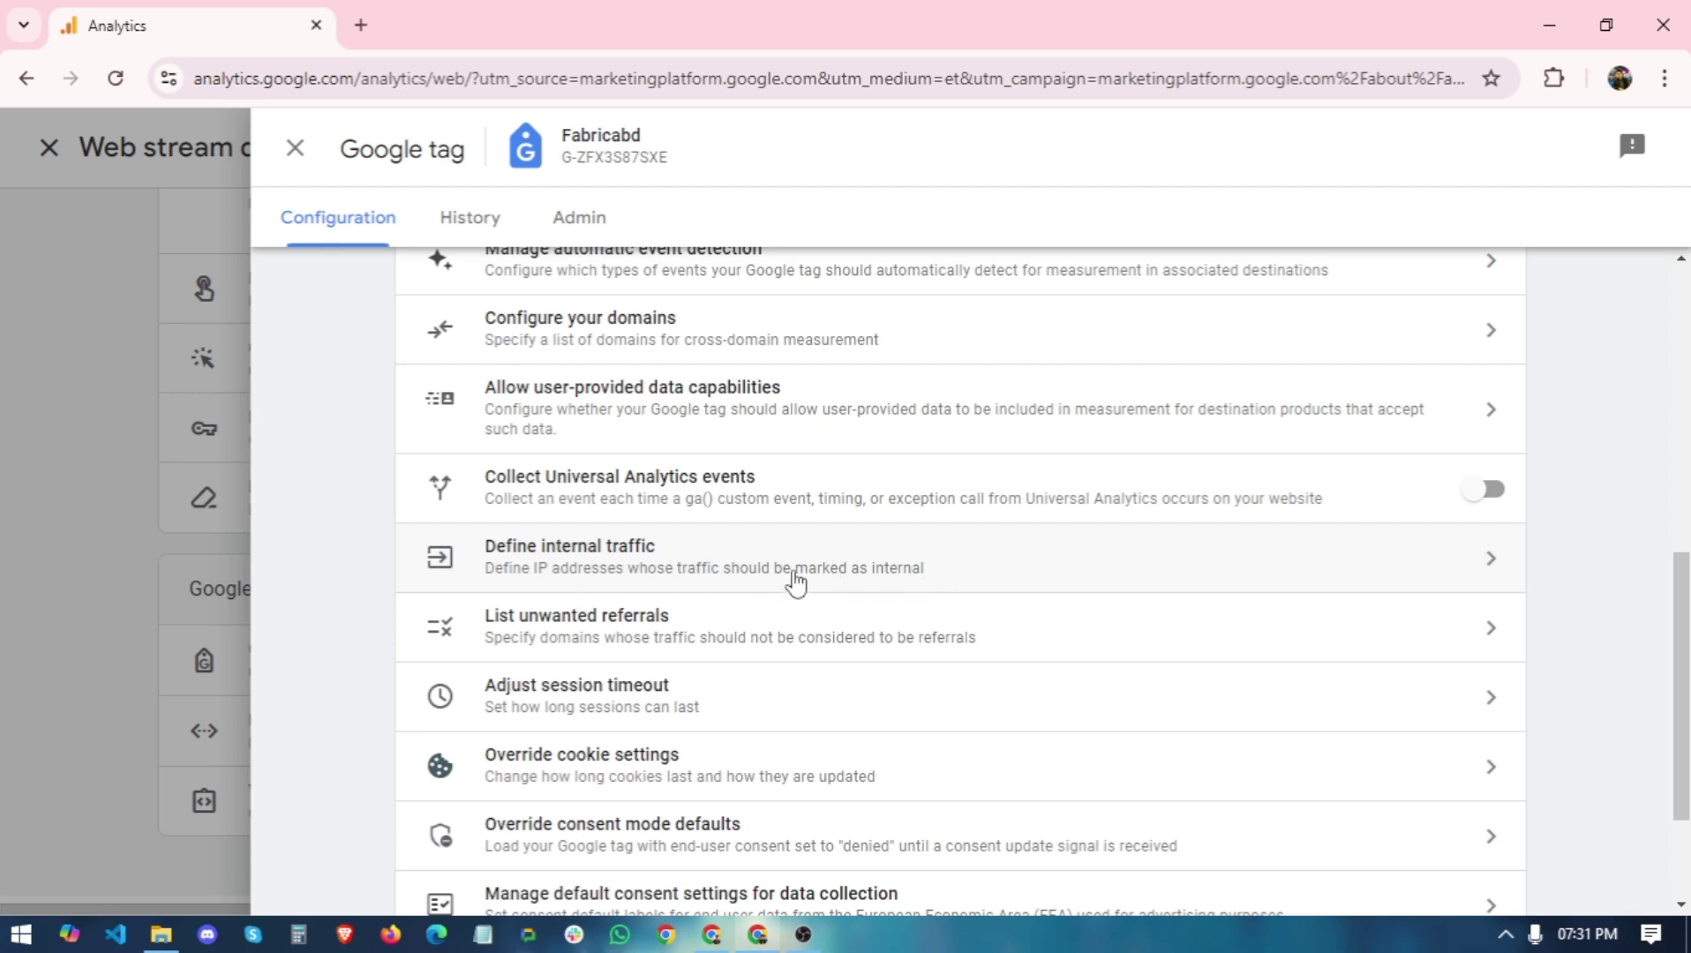
{"action": "left_click", "coordinate": [950, 581]}
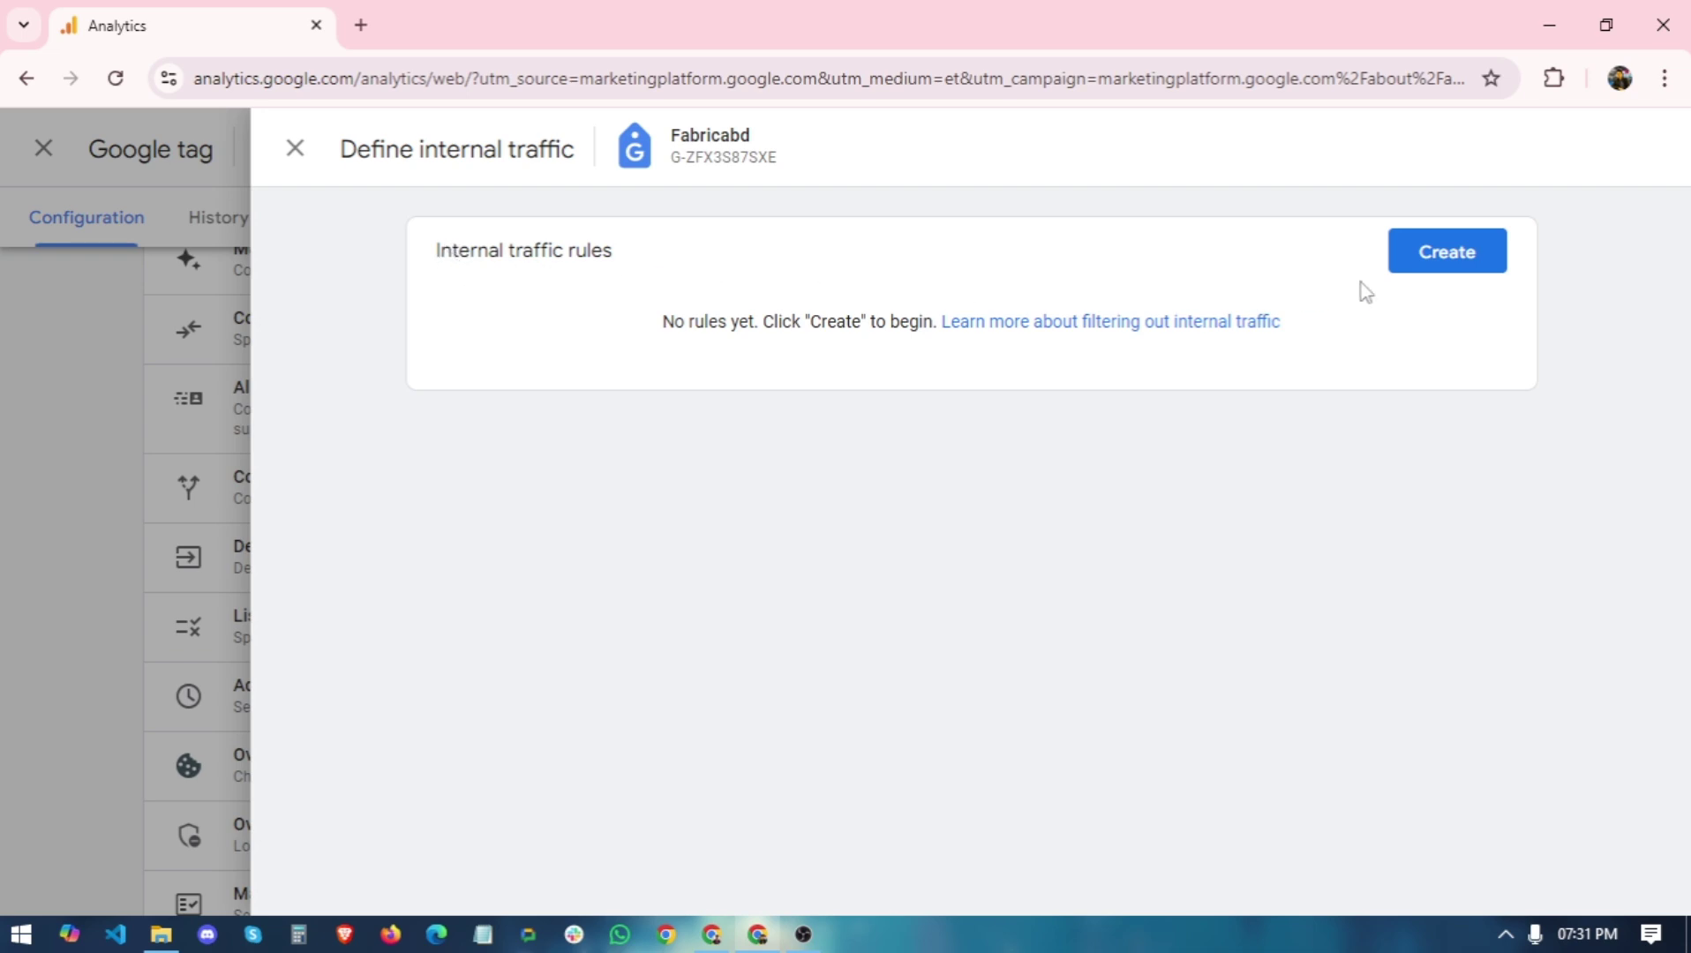
{"action": "left_click", "coordinate": [1468, 265]}
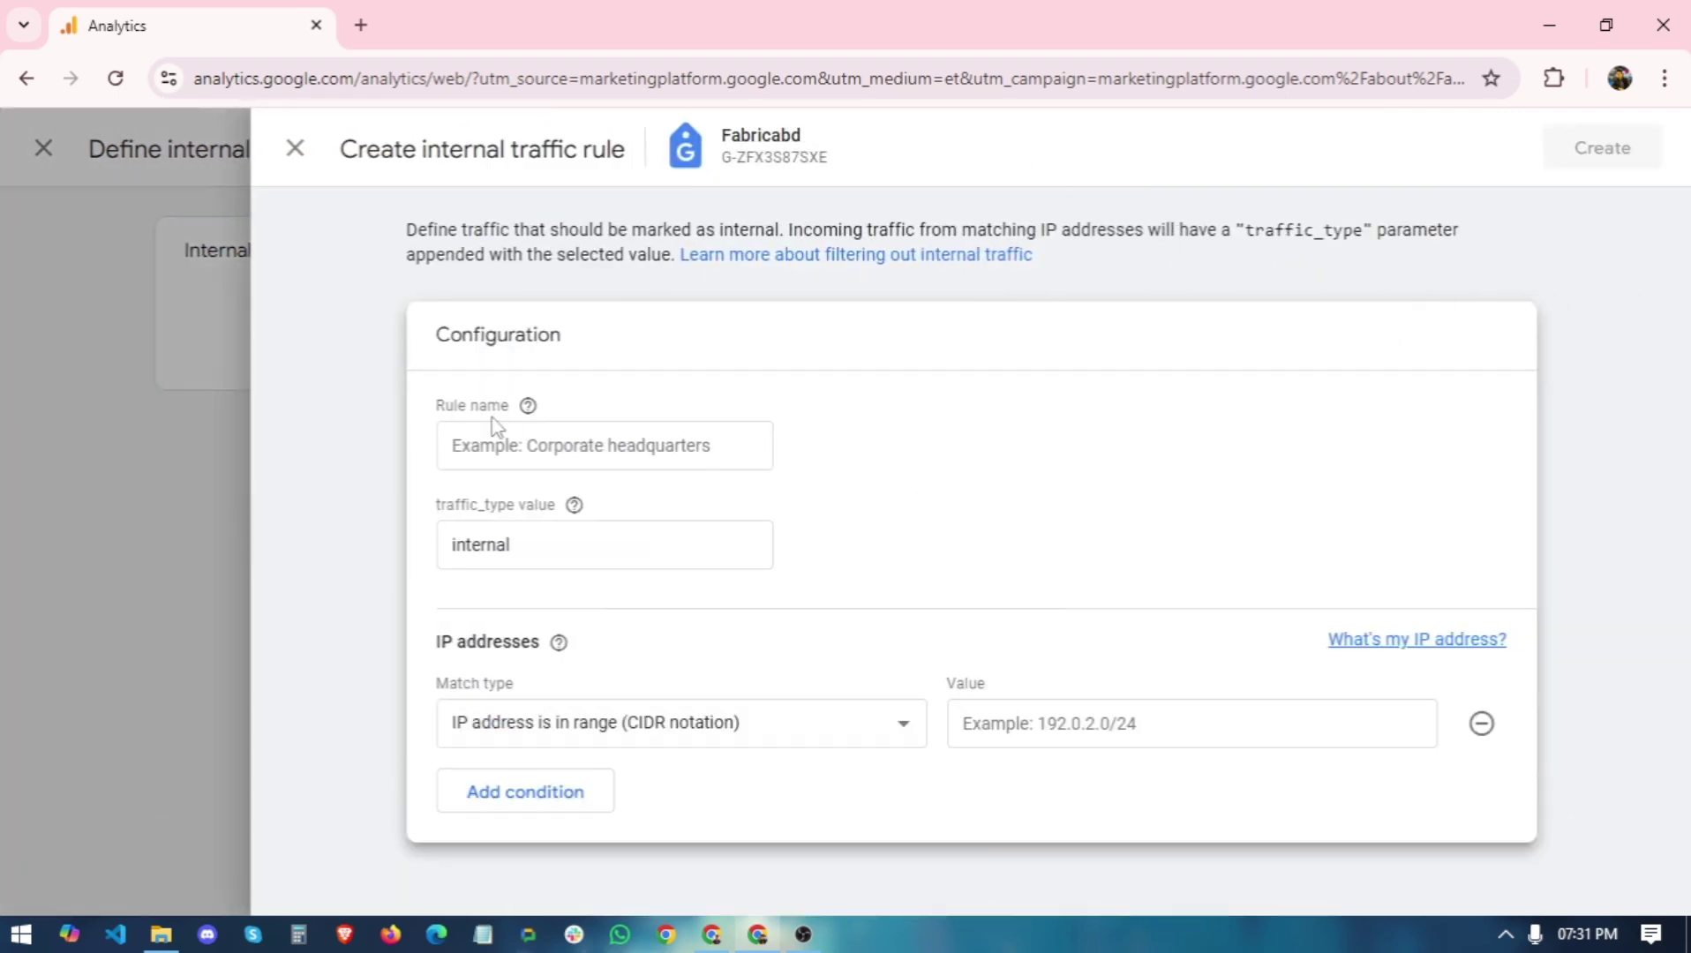
Step: Name the rule "Exclude Internal Traffic" and keep internal as its traffic_type value
{"action": "left_click", "coordinate": [662, 453]}
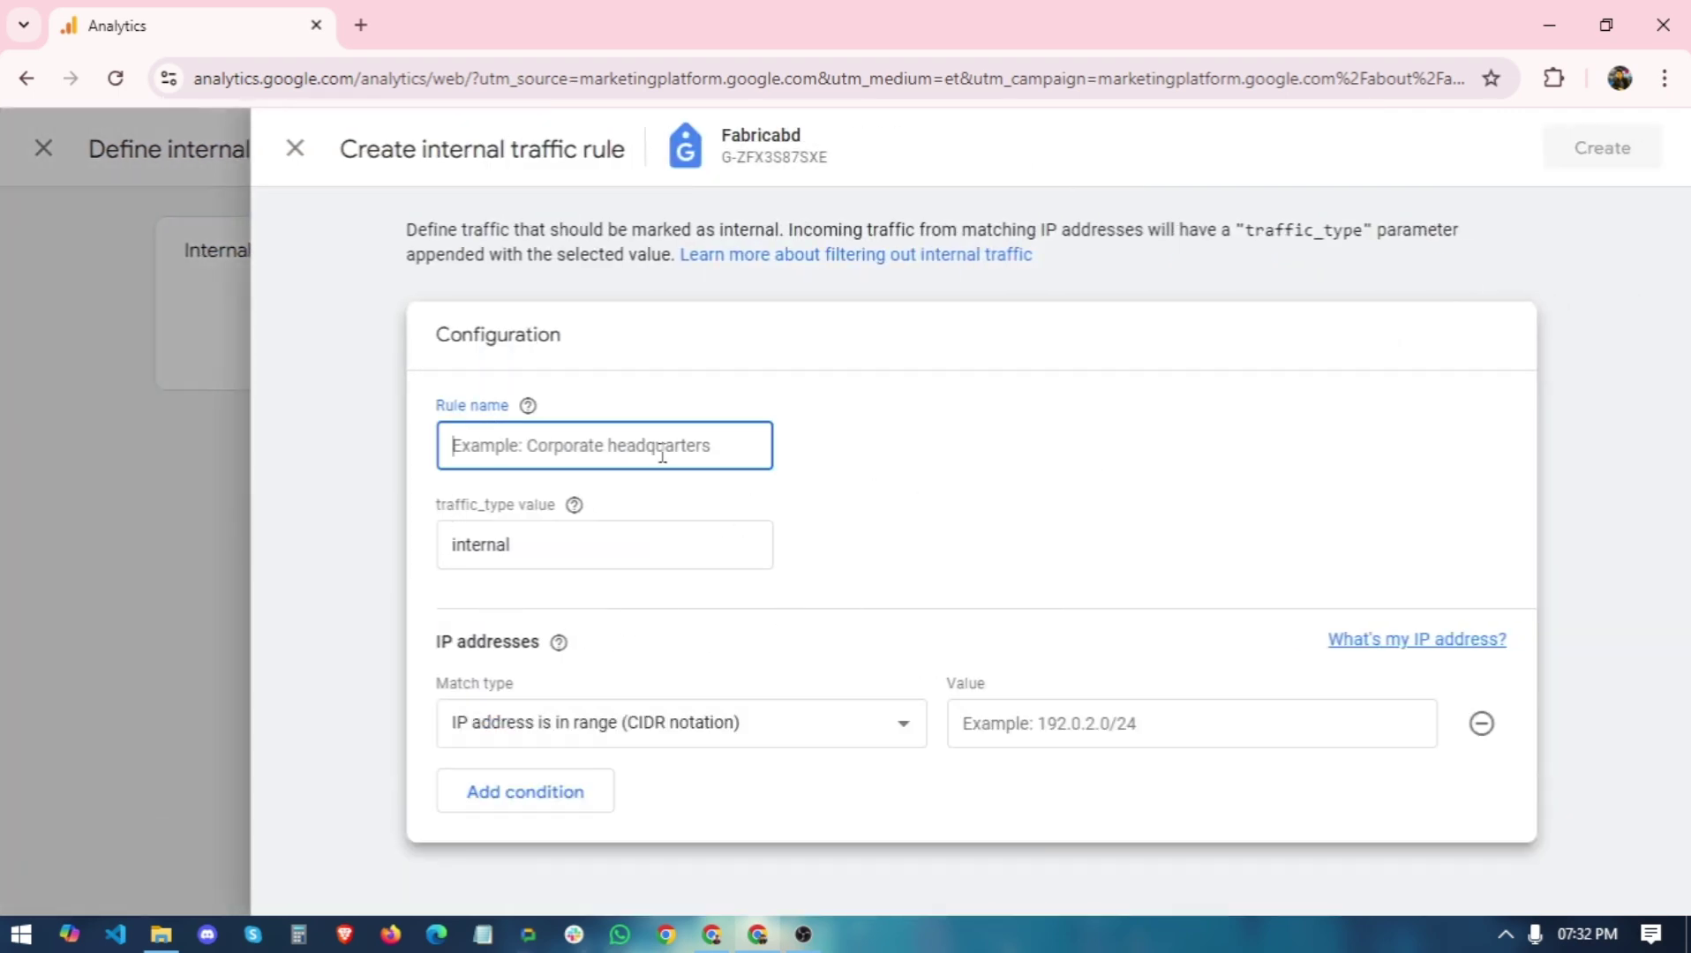
{"action": "left_click", "coordinate": [937, 521]}
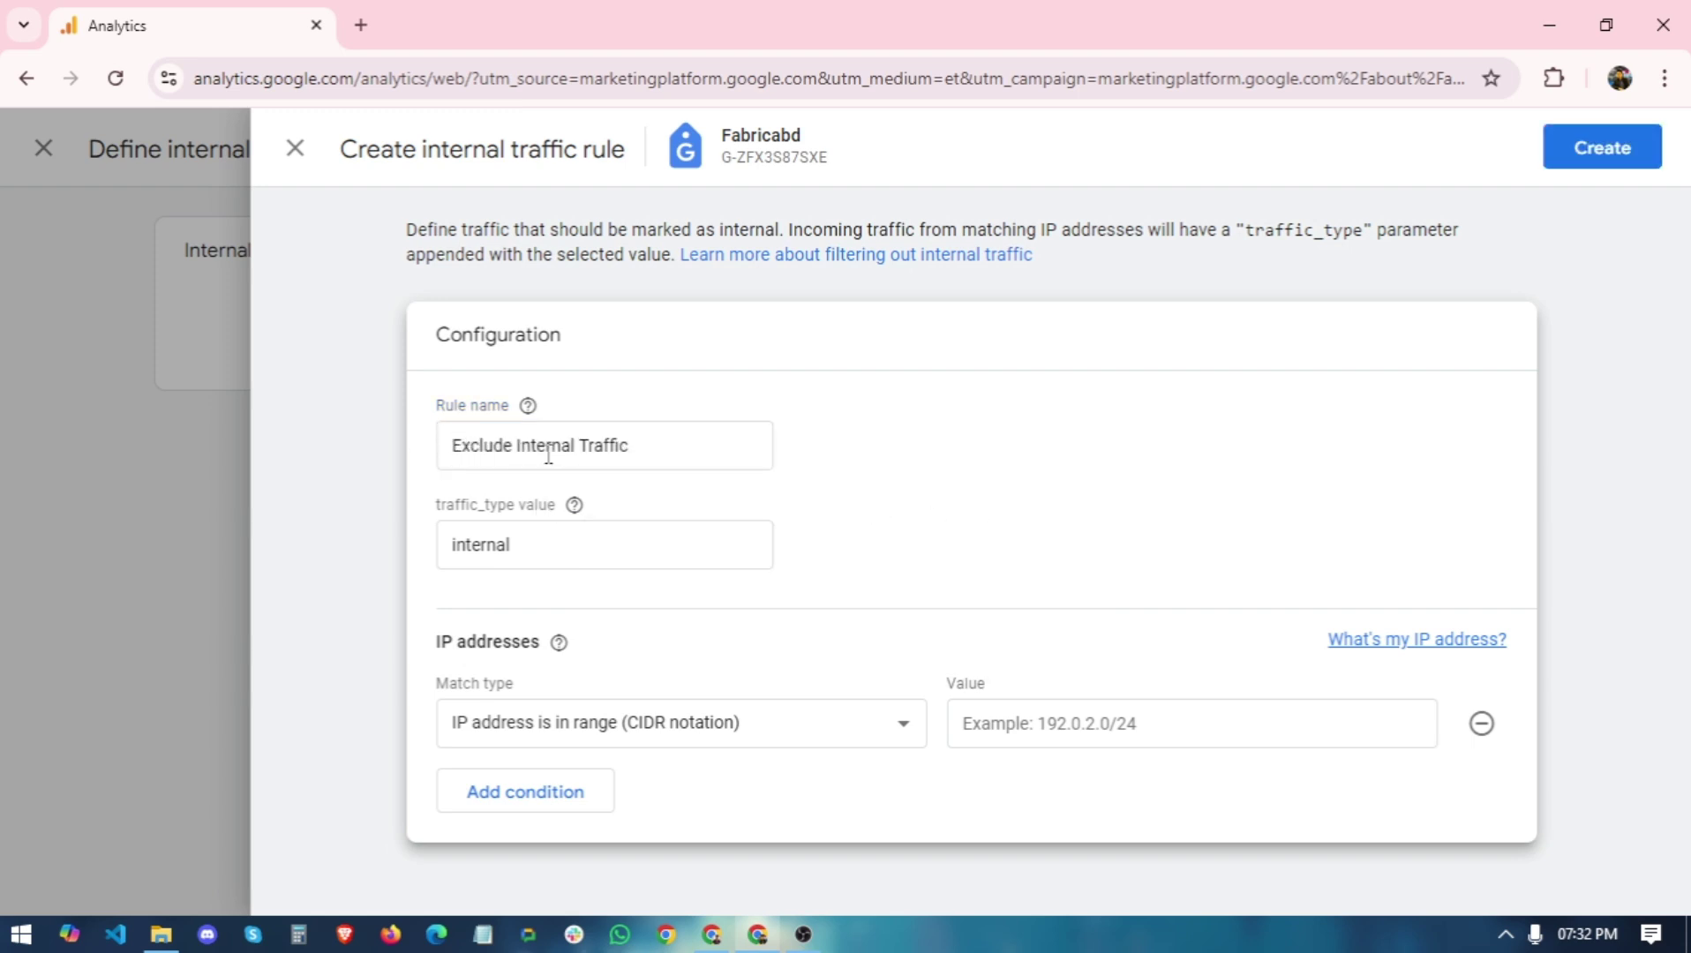
{"action": "left_click", "coordinate": [720, 459]}
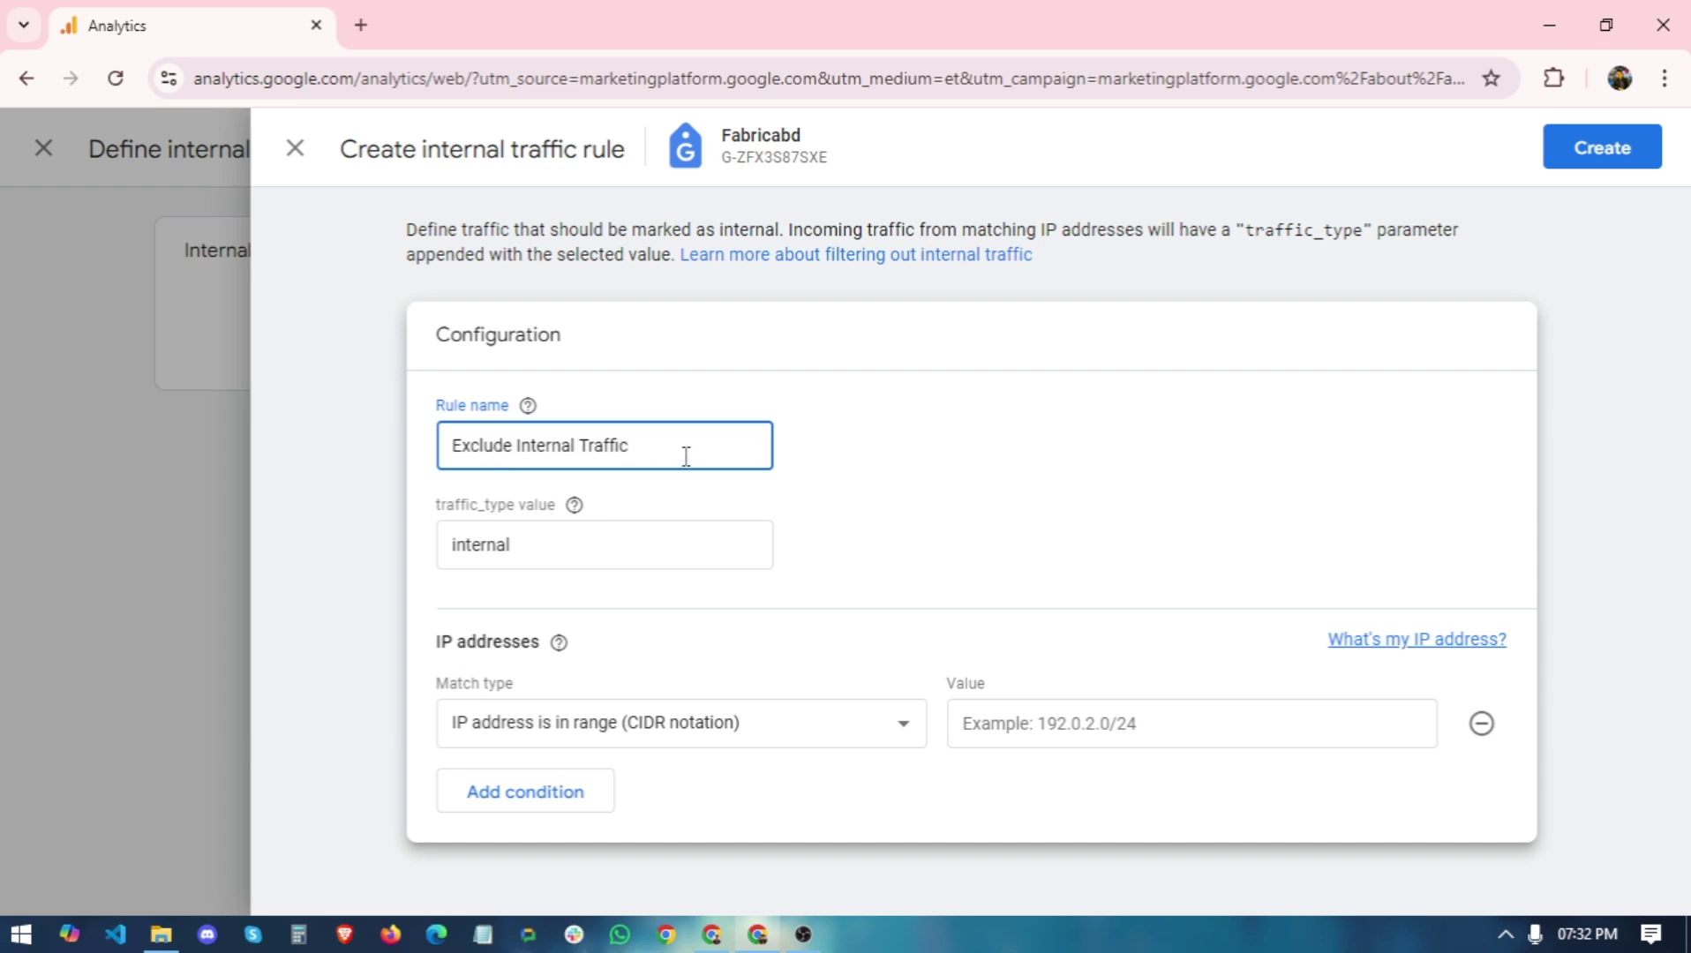
{"action": "left_click", "coordinate": [448, 653]}
{"action": "left_click", "coordinate": [533, 553]}
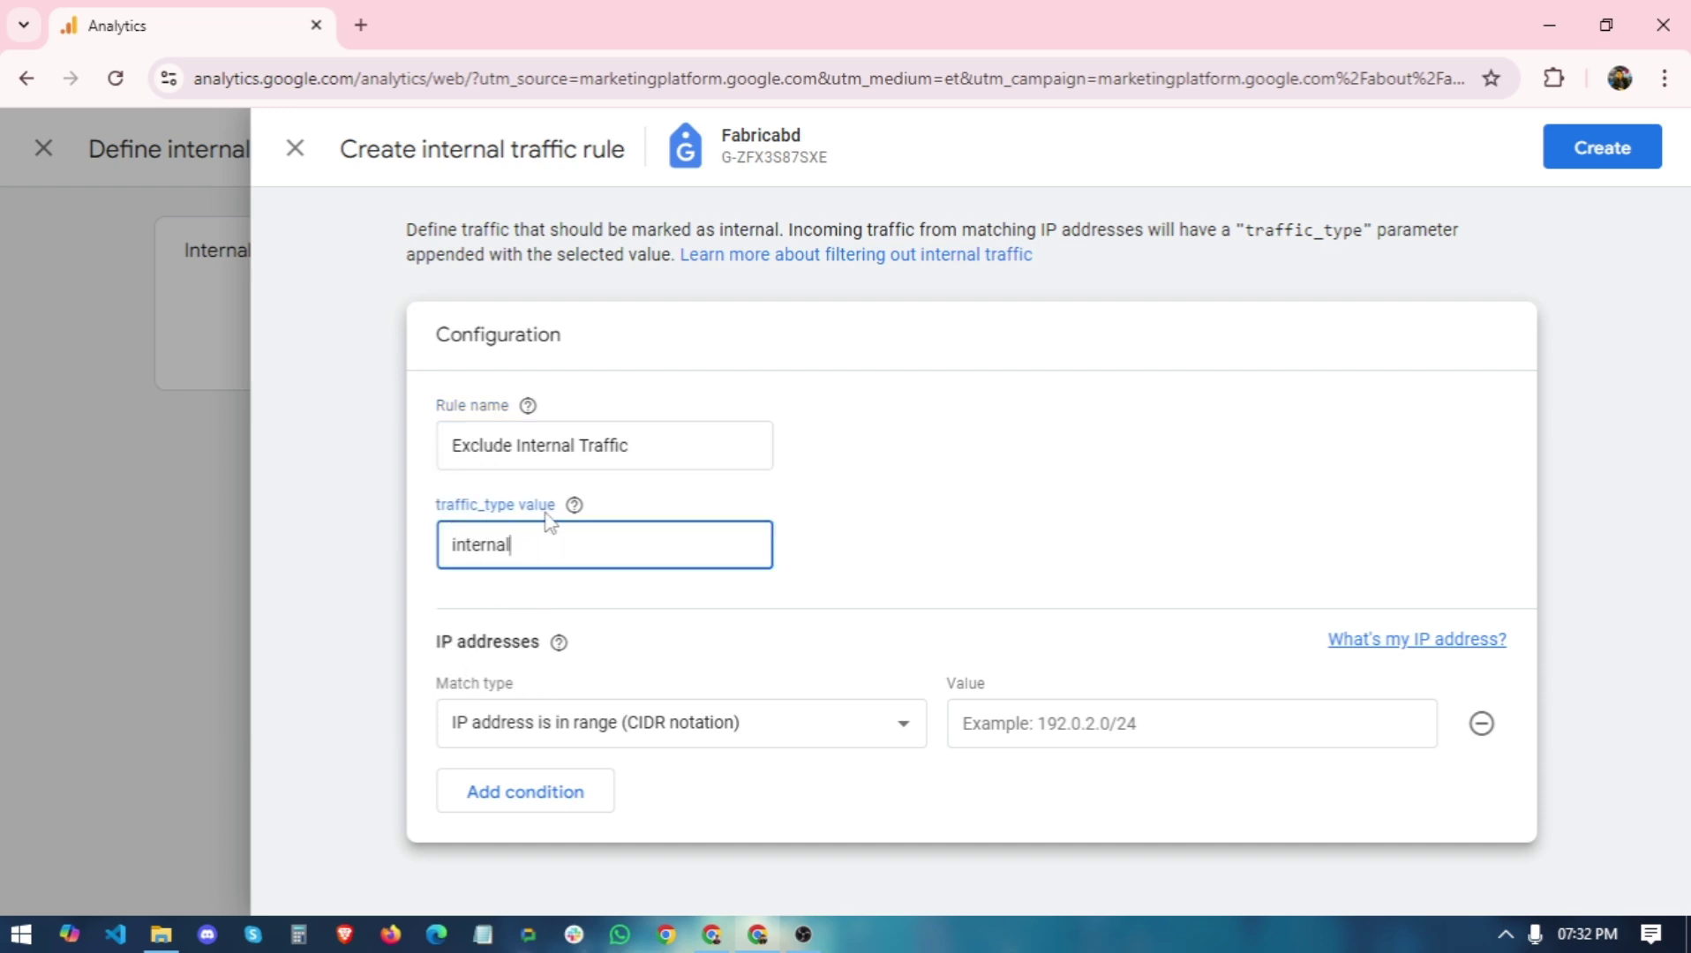
{"action": "left_click", "coordinate": [1111, 628]}
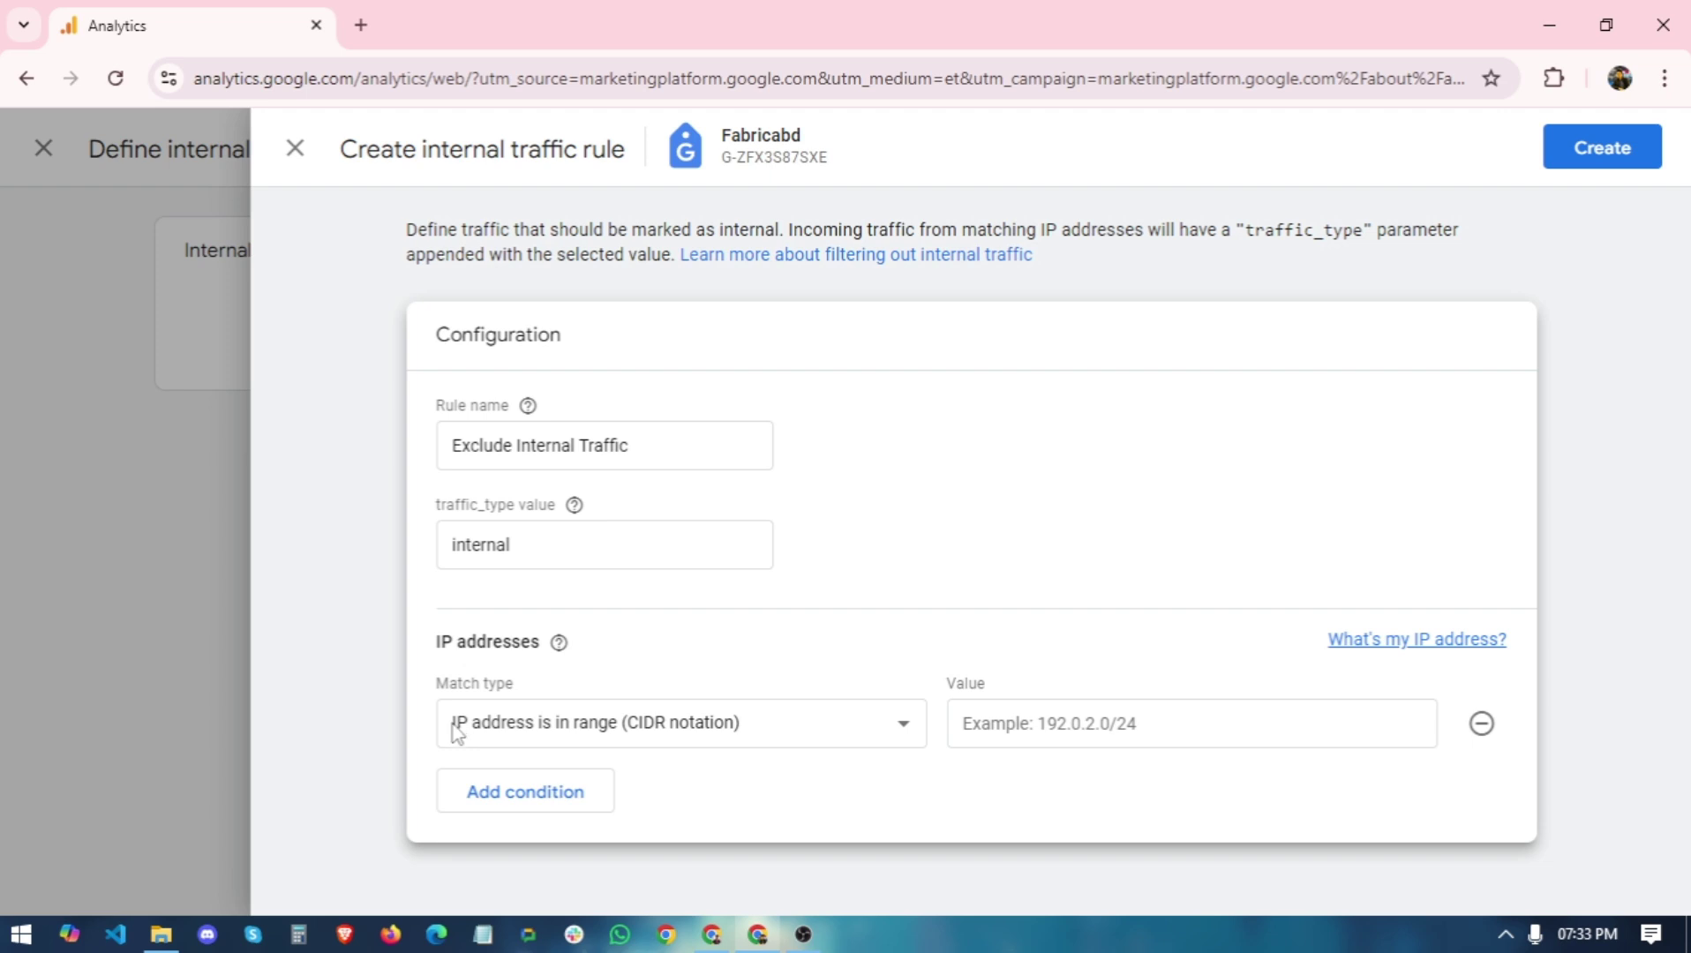
Step: Set the match type of the rule's IP address condition to "IP address equals"
{"action": "left_click", "coordinate": [613, 739]}
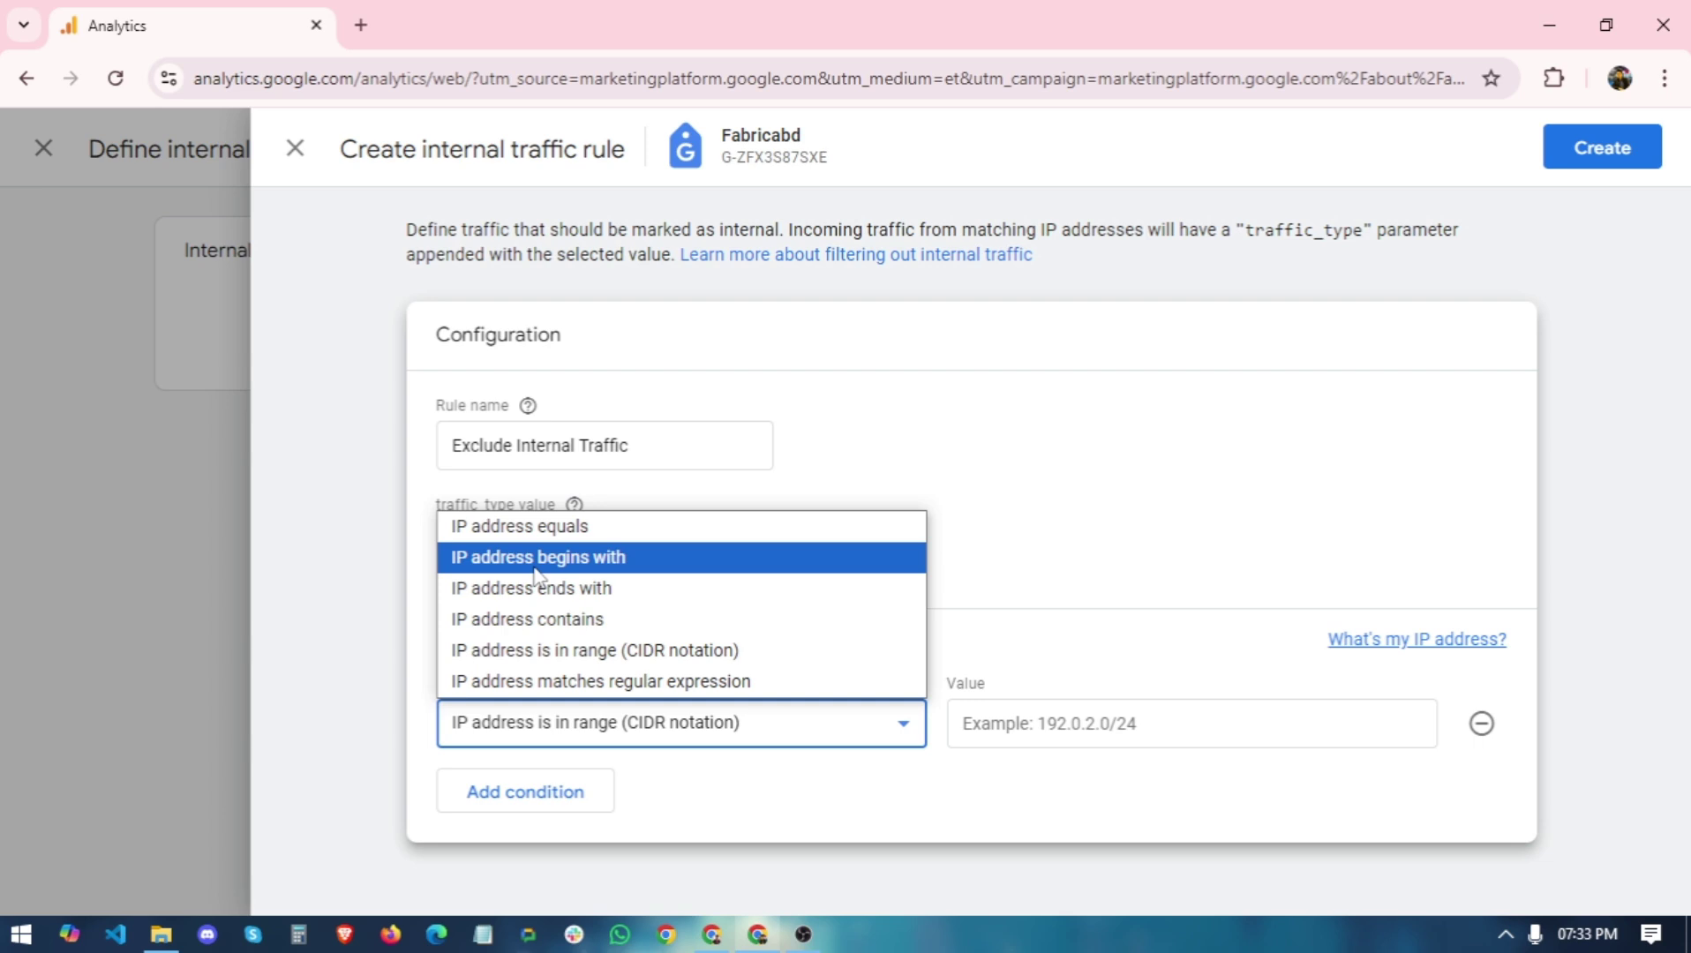
{"action": "left_click", "coordinate": [474, 534]}
{"action": "key", "text": "Tab"}
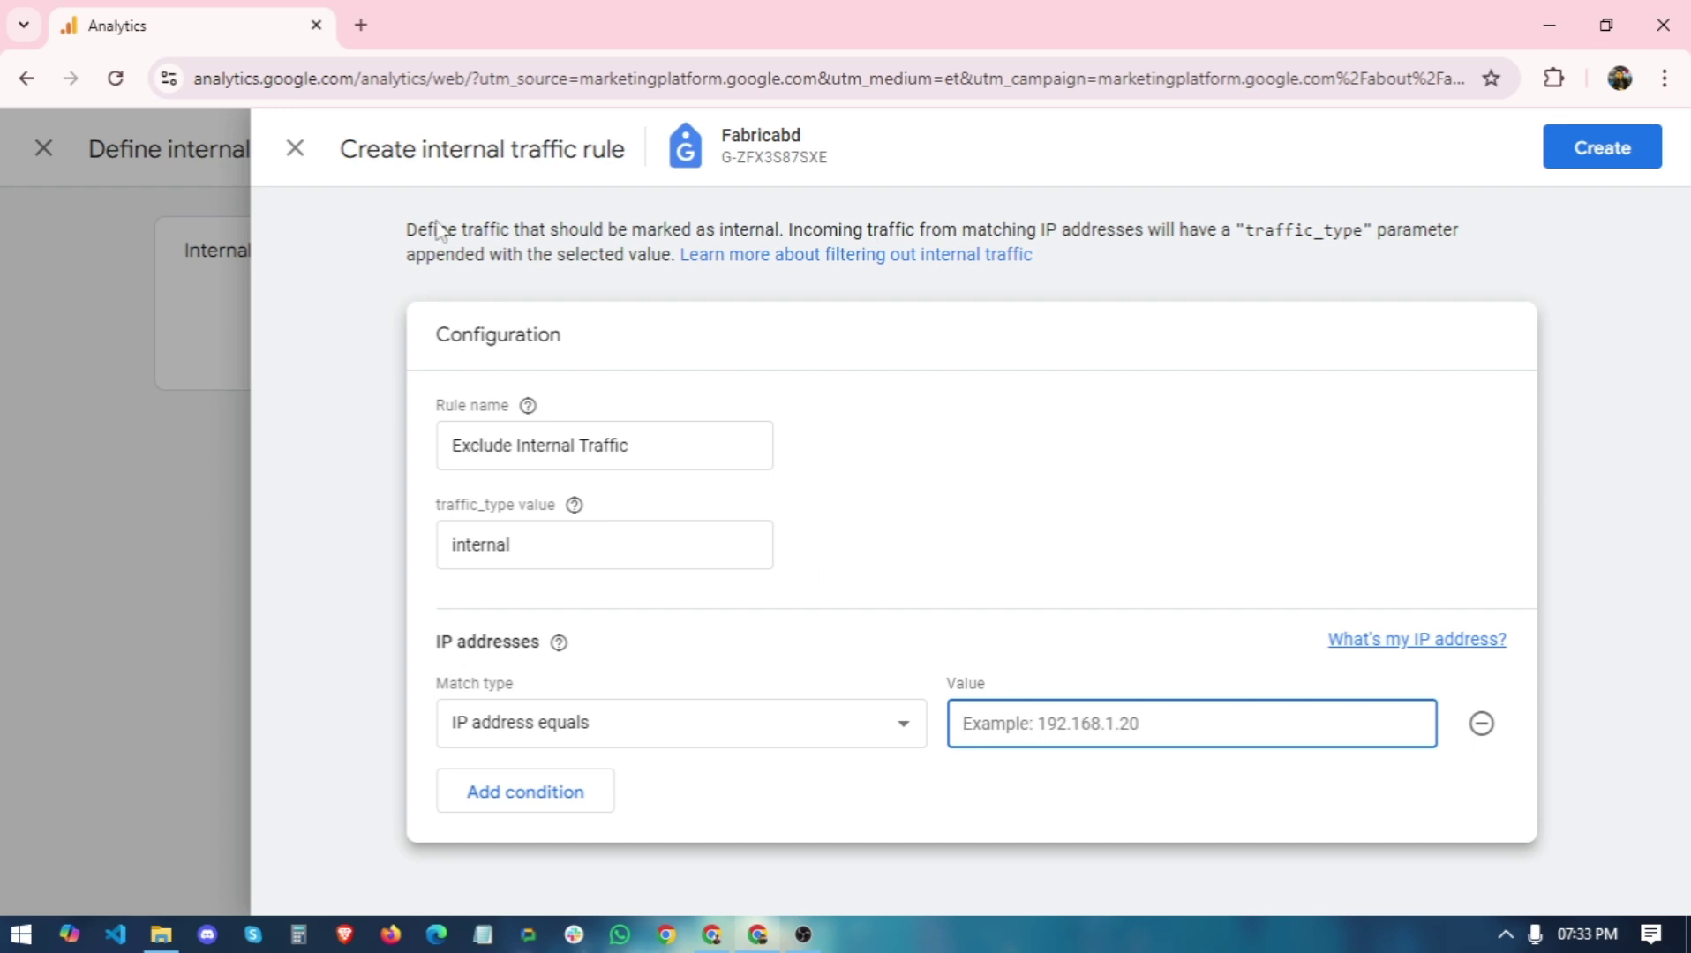
Step: Search Google for "what is my ip" in a new browser tab and copy the public IP address
{"action": "left_click", "coordinate": [374, 37]}
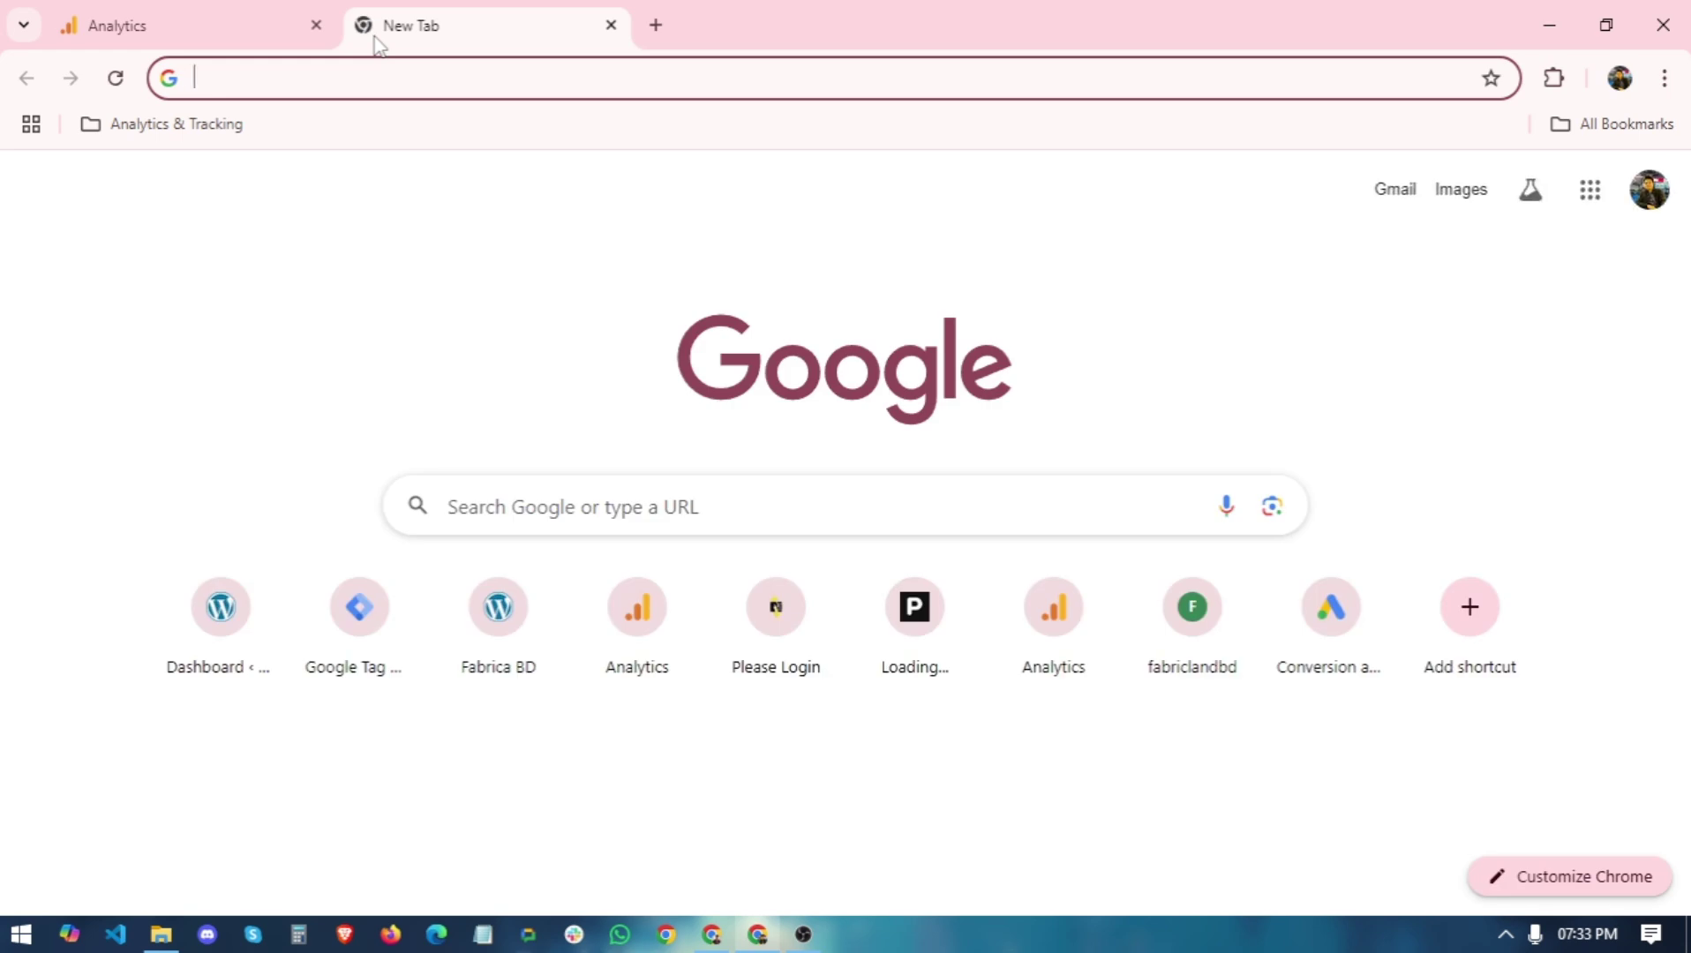
{"action": "type", "text": "what is"}
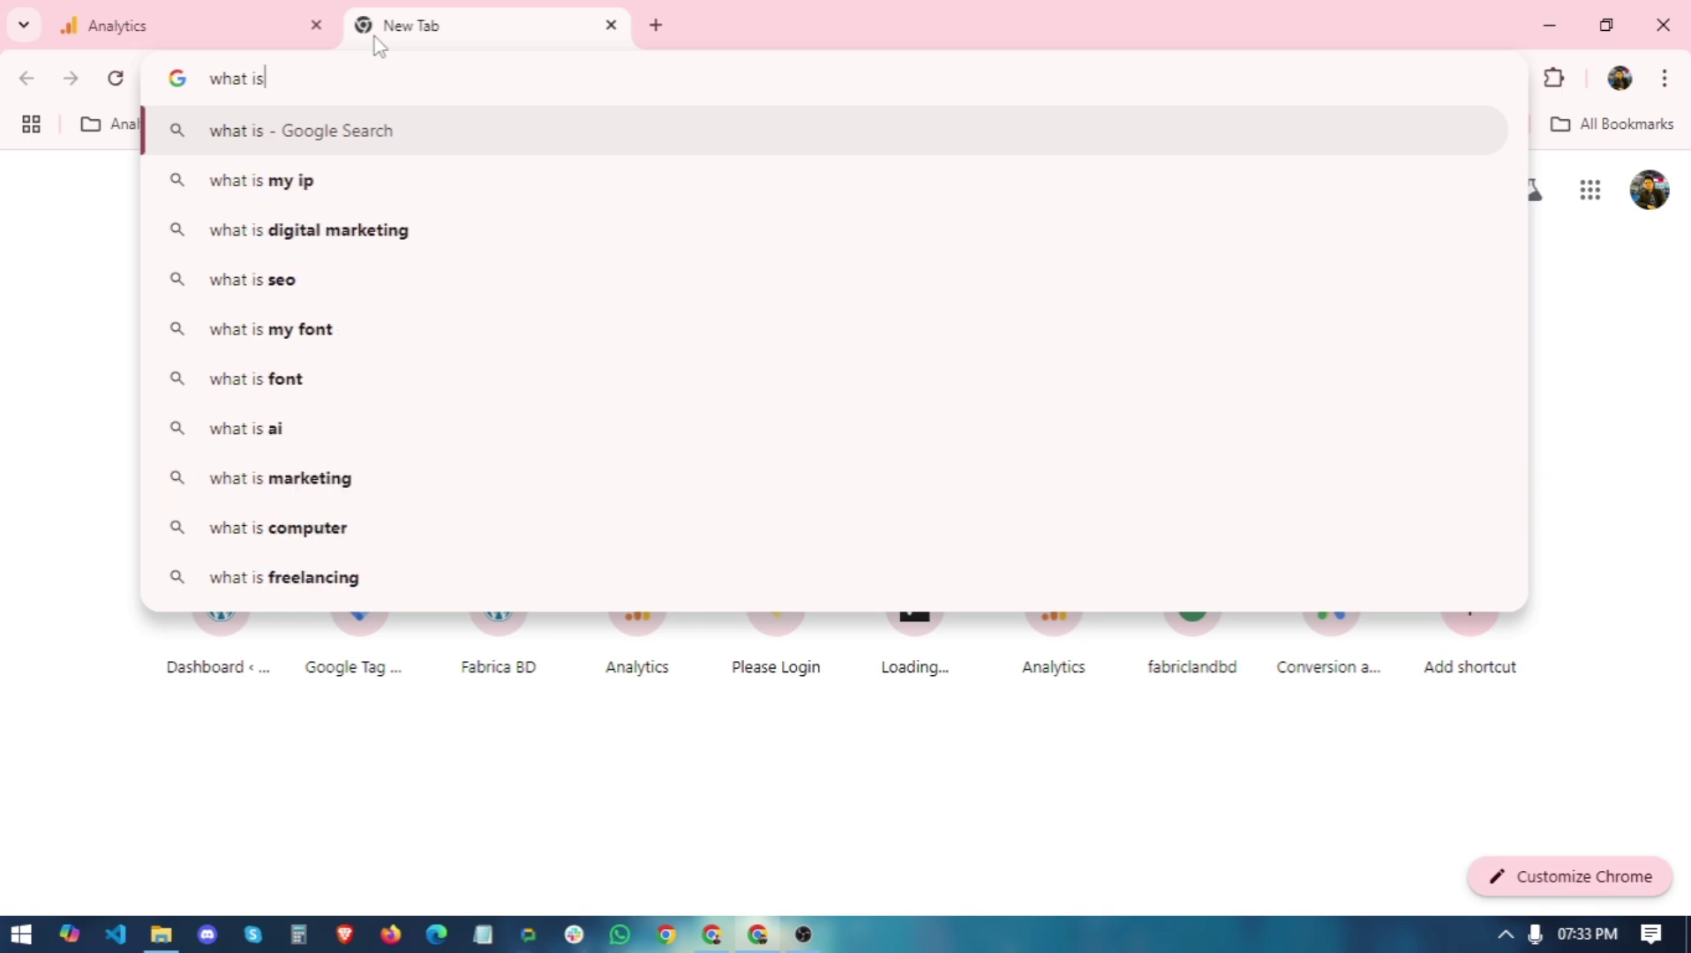
{"action": "type", "text": " my"}
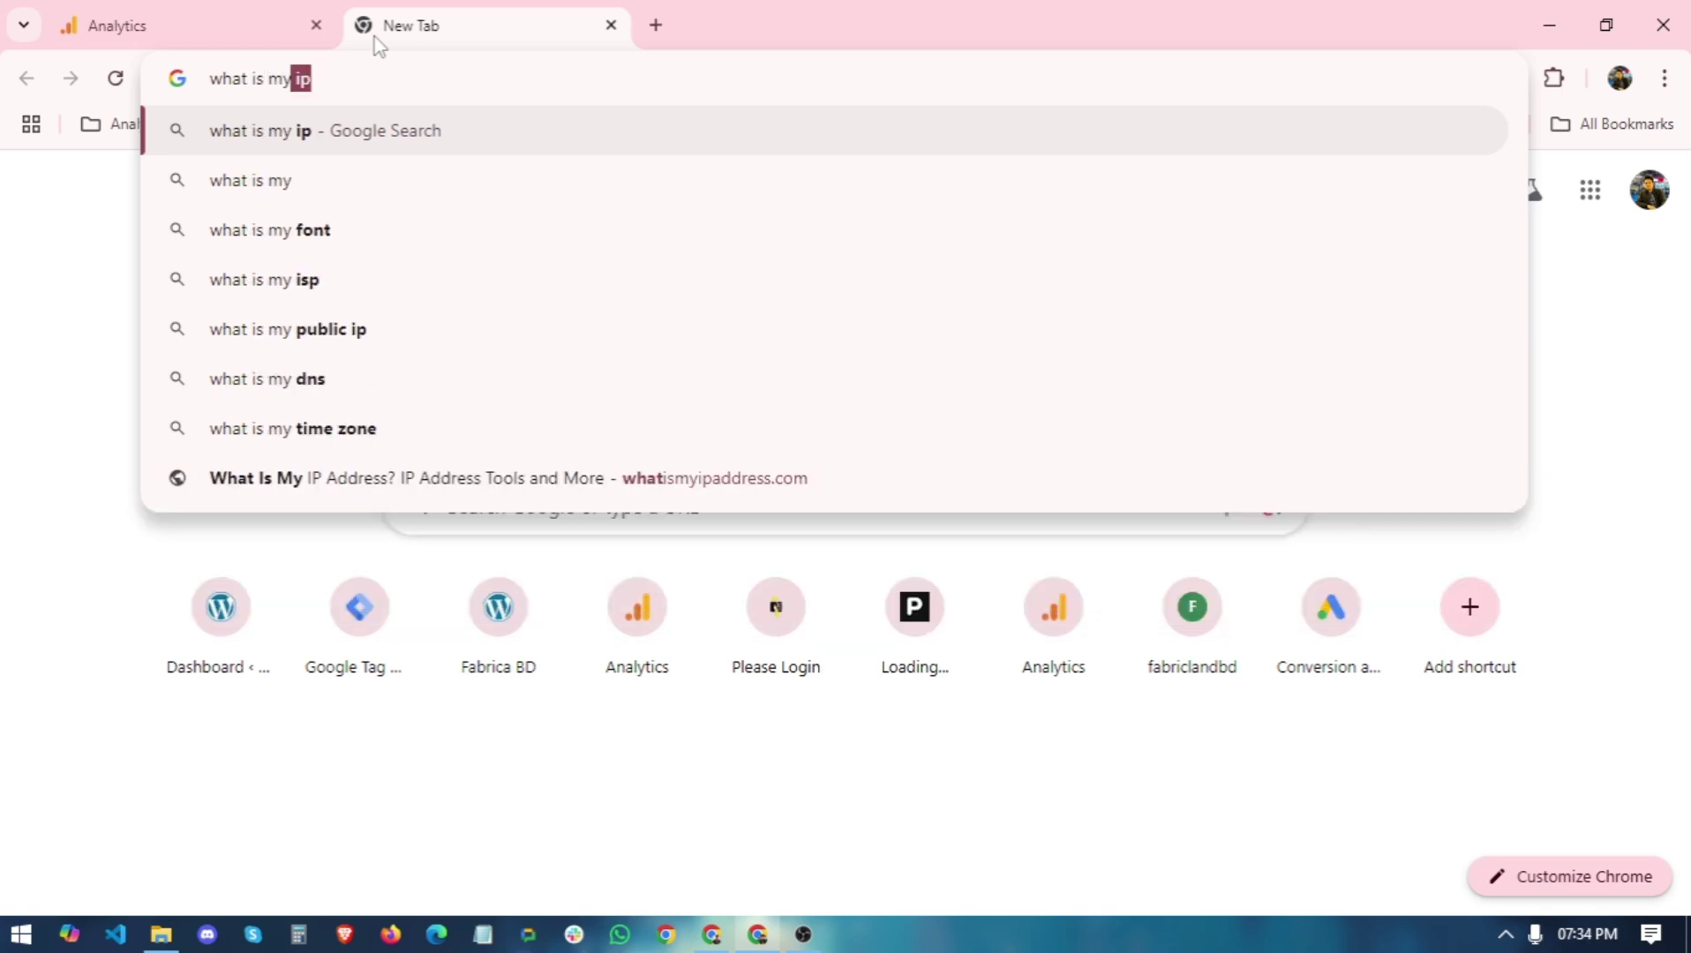
{"action": "left_click", "coordinate": [388, 129]}
{"action": "scroll", "coordinate": [353, 352], "scroll_direction": "down", "scroll_amount": 8}
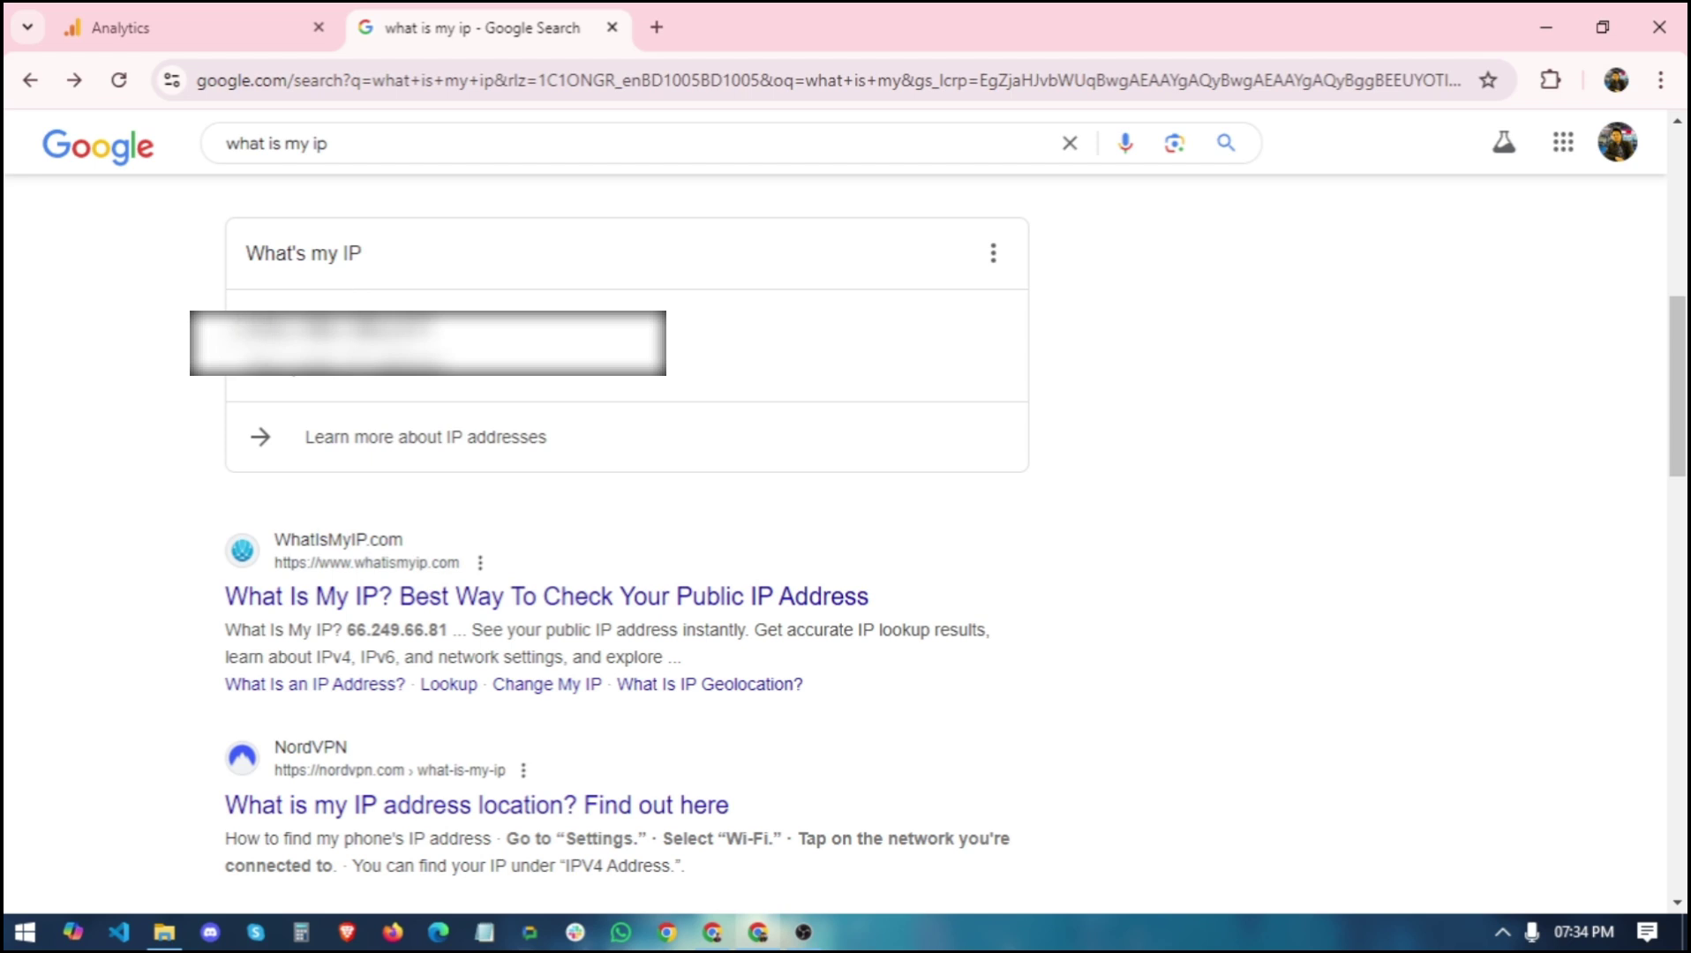
{"action": "left_click_drag", "start_coordinate": [207, 338], "coordinate": [469, 338]}
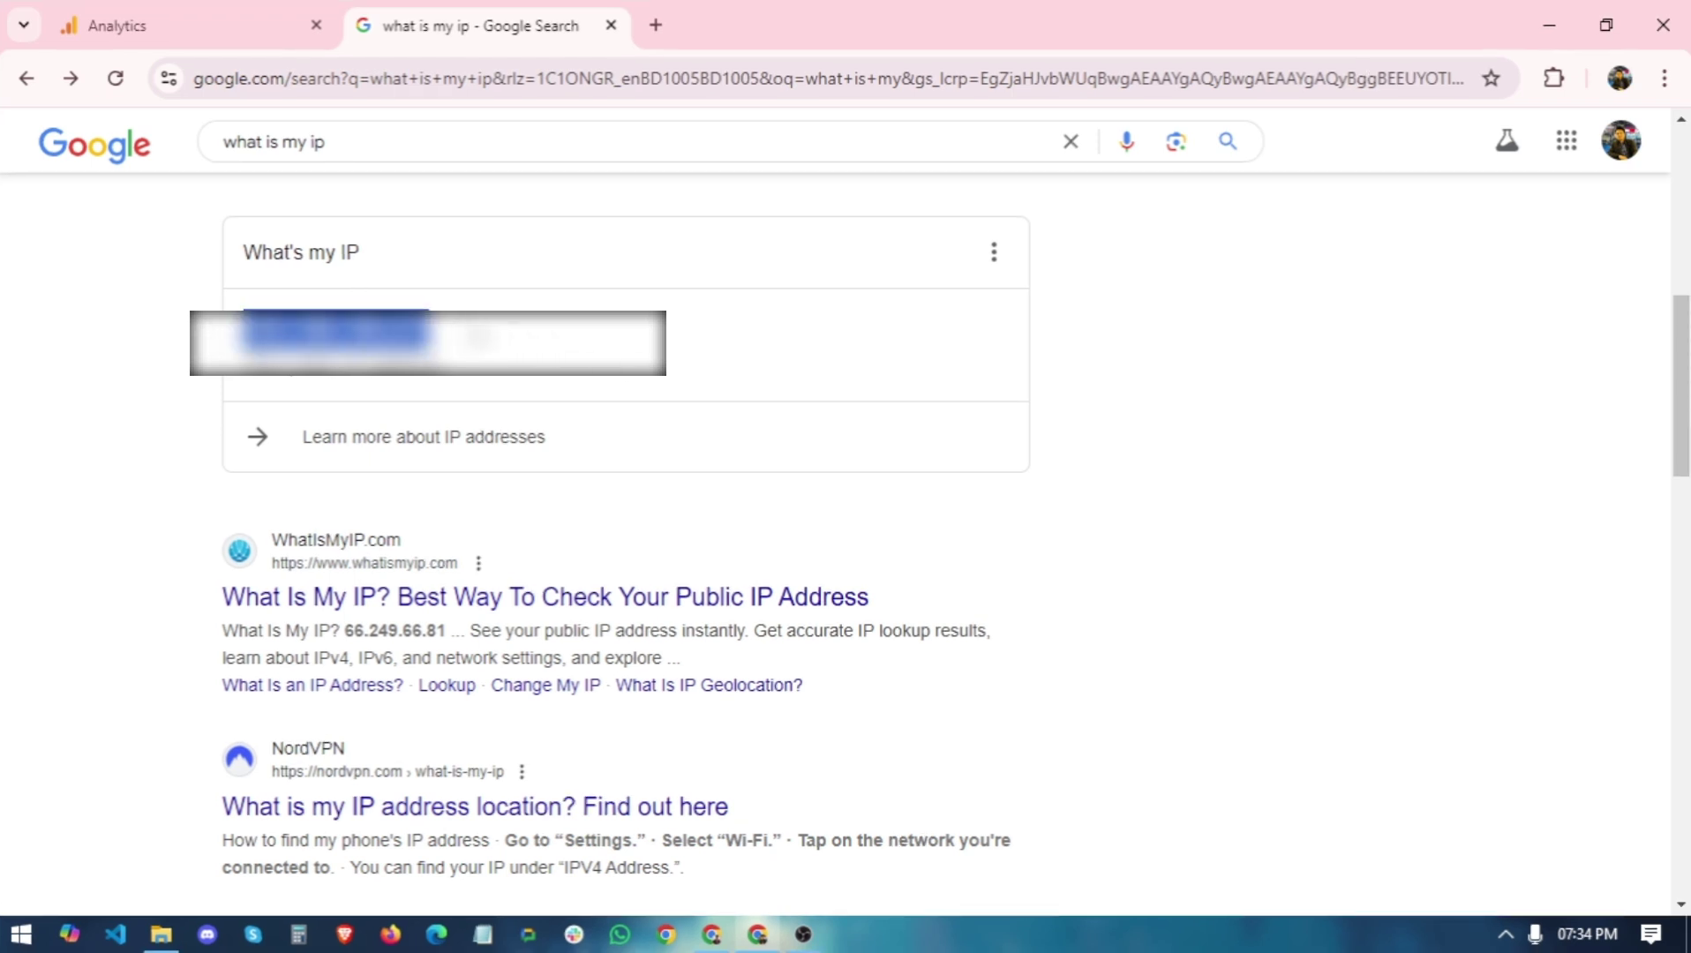
{"action": "right_click", "coordinate": [369, 329]}
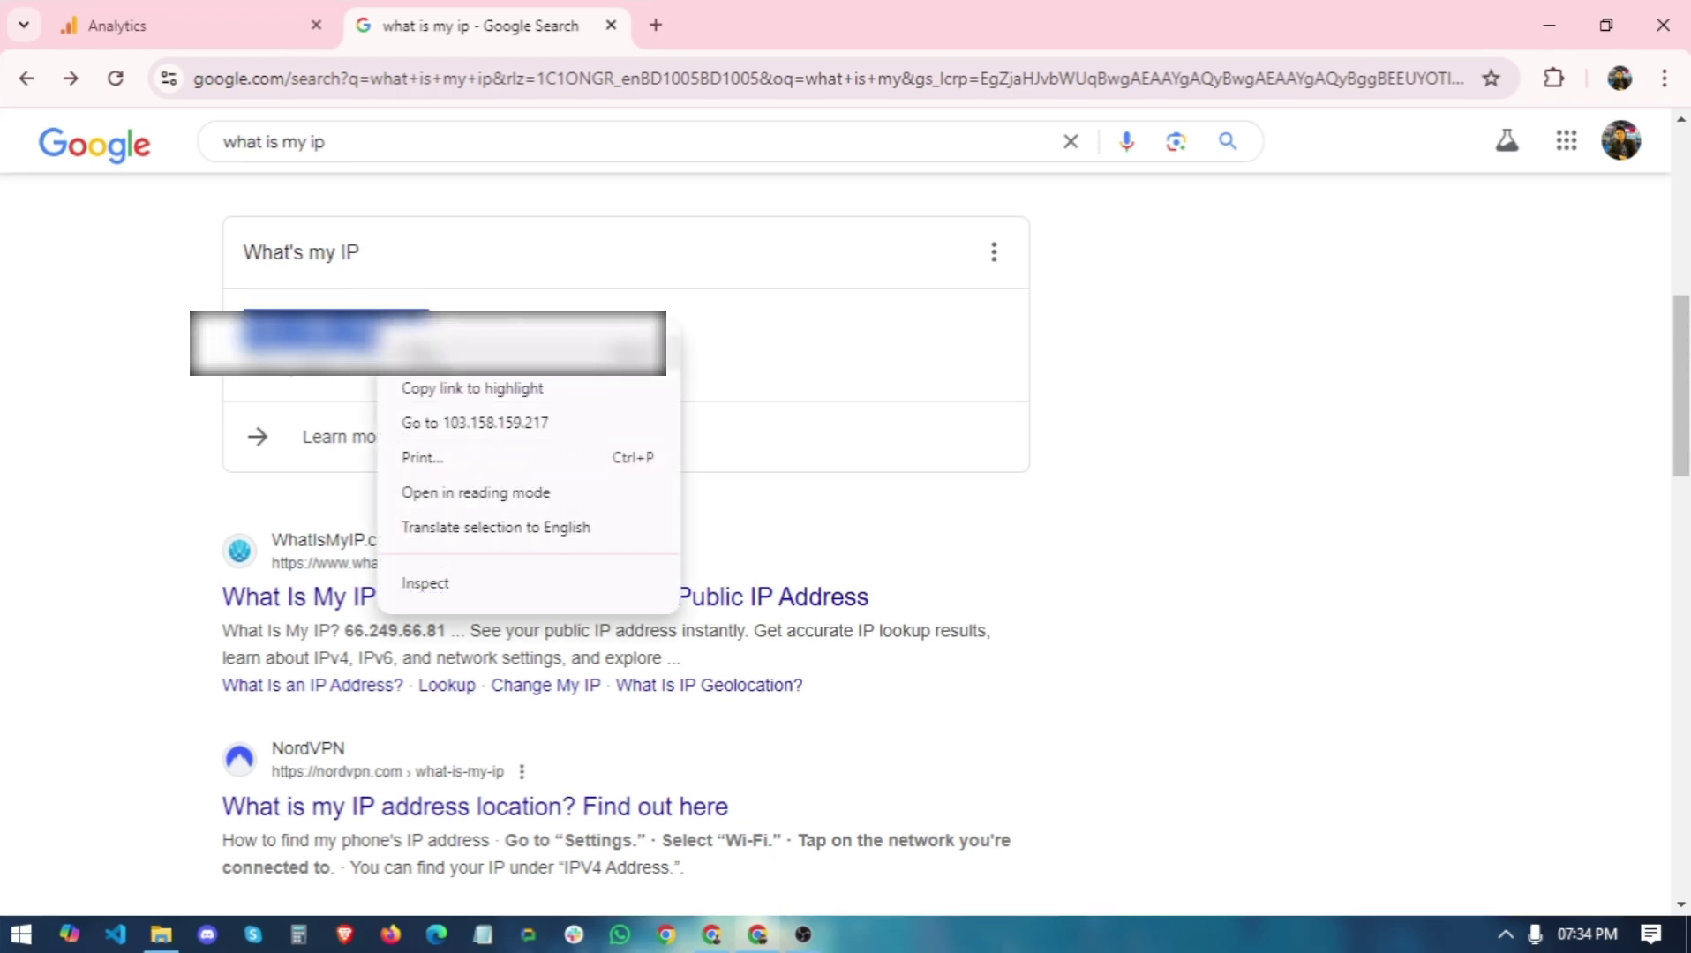
{"action": "left_click", "coordinate": [414, 346]}
Step: Paste the copied IP address as the value of the rule's condition in Analytics and add a second condition
{"action": "left_click", "coordinate": [168, 21]}
{"action": "right_click", "coordinate": [1041, 716]}
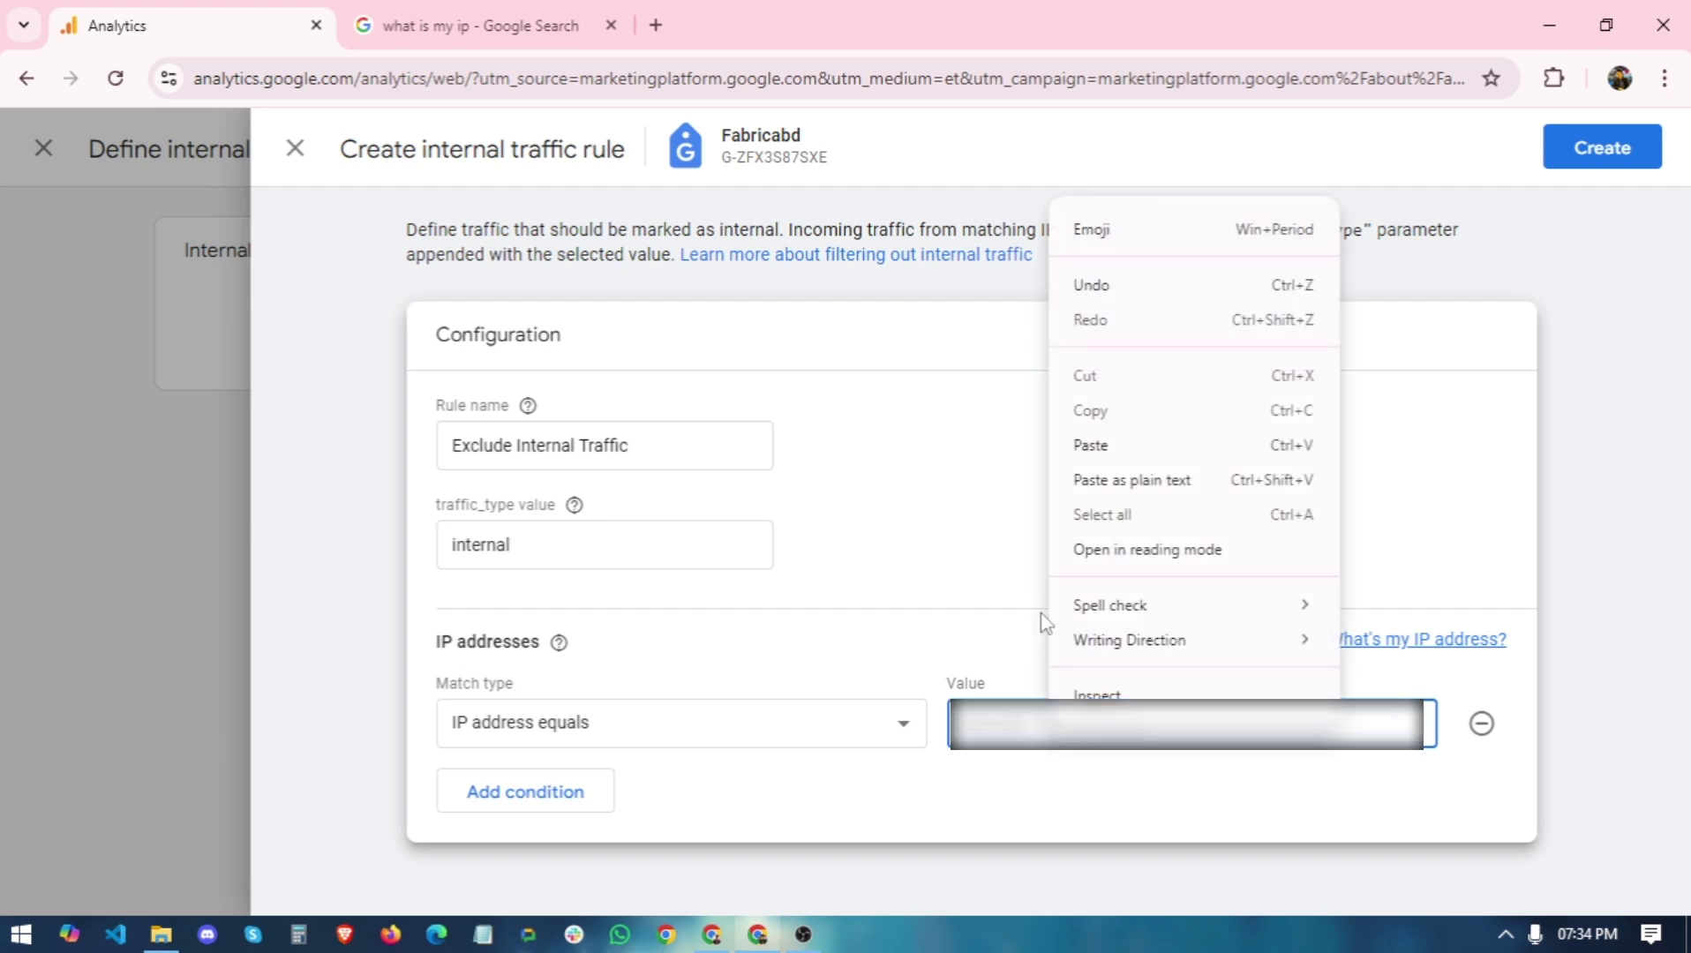
{"action": "left_click", "coordinate": [1061, 446]}
{"action": "left_click", "coordinate": [536, 792]}
{"action": "scroll", "coordinate": [633, 729], "scroll_direction": "down", "scroll_amount": 1}
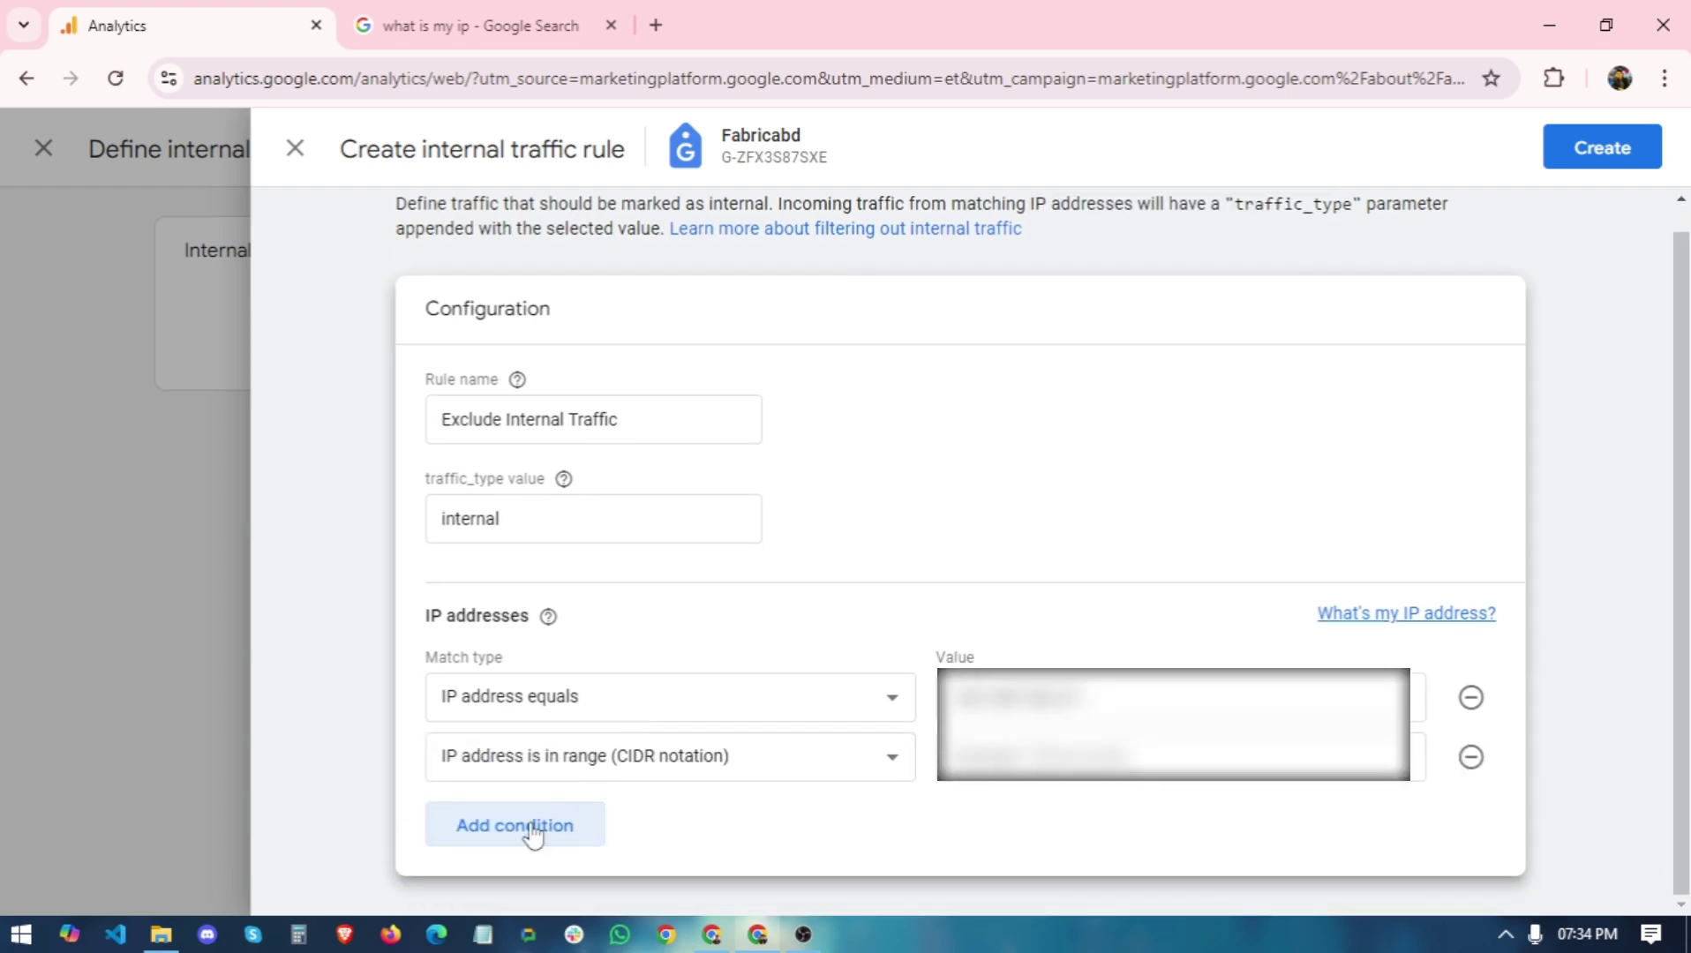
Step: Remove the rule's second IP address condition, then create the internal traffic rule and return to the property's data streams
{"action": "left_click", "coordinate": [578, 761]}
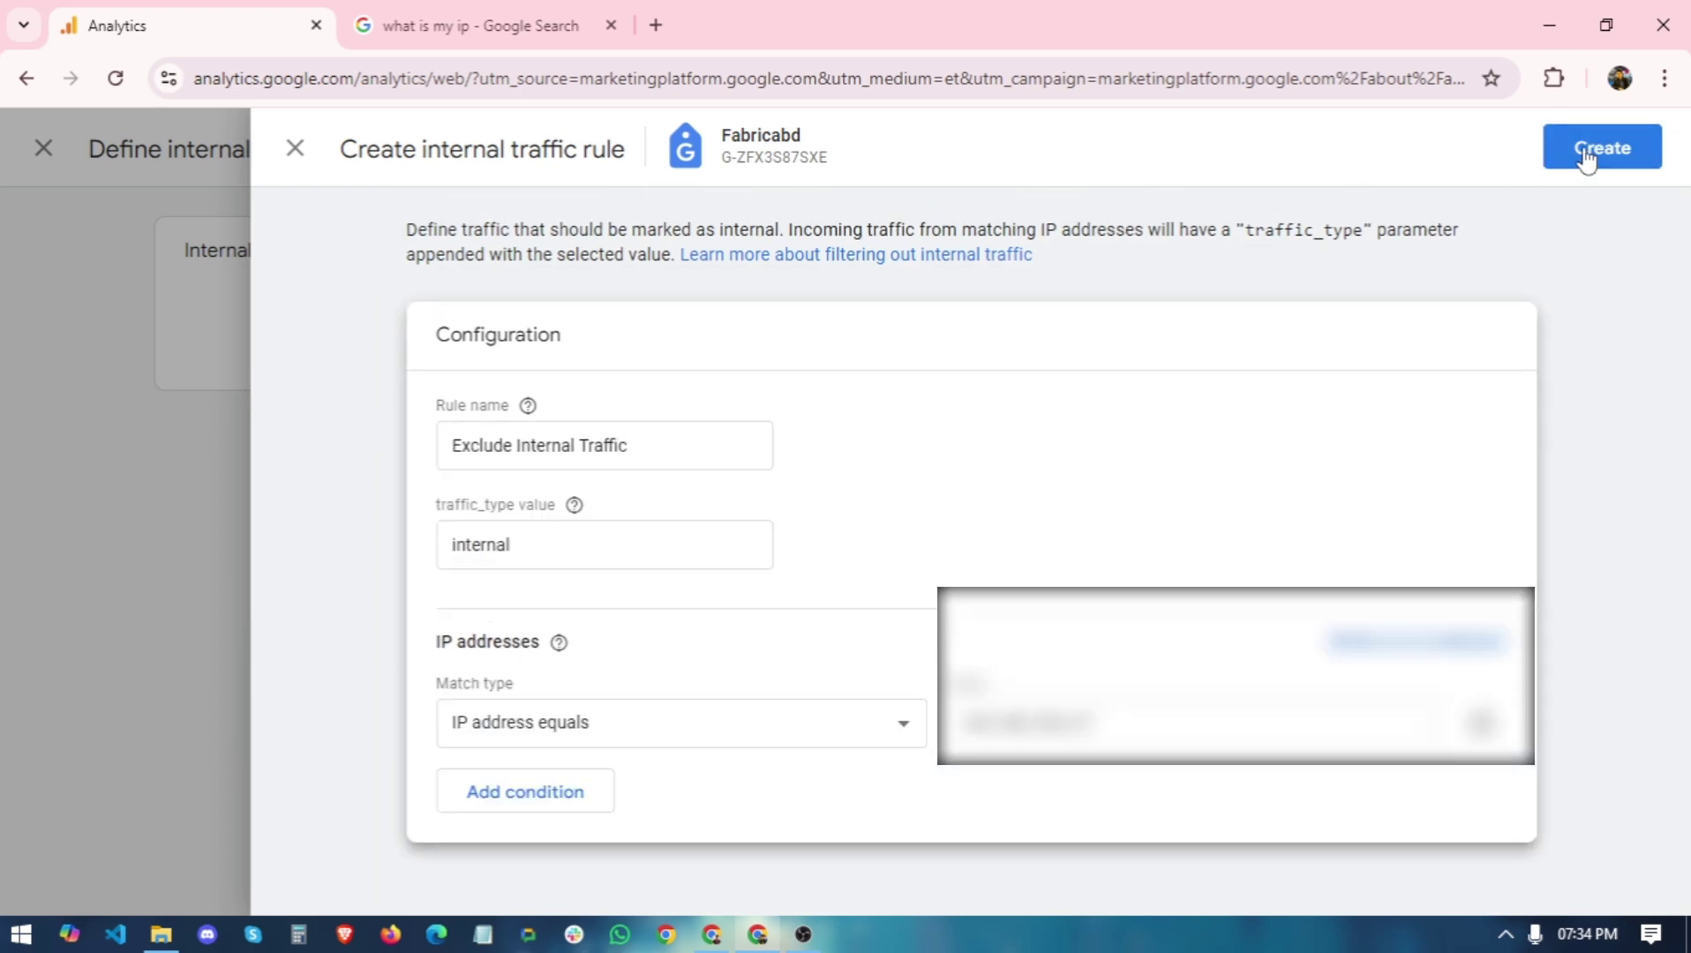
{"action": "left_click", "coordinate": [1586, 148]}
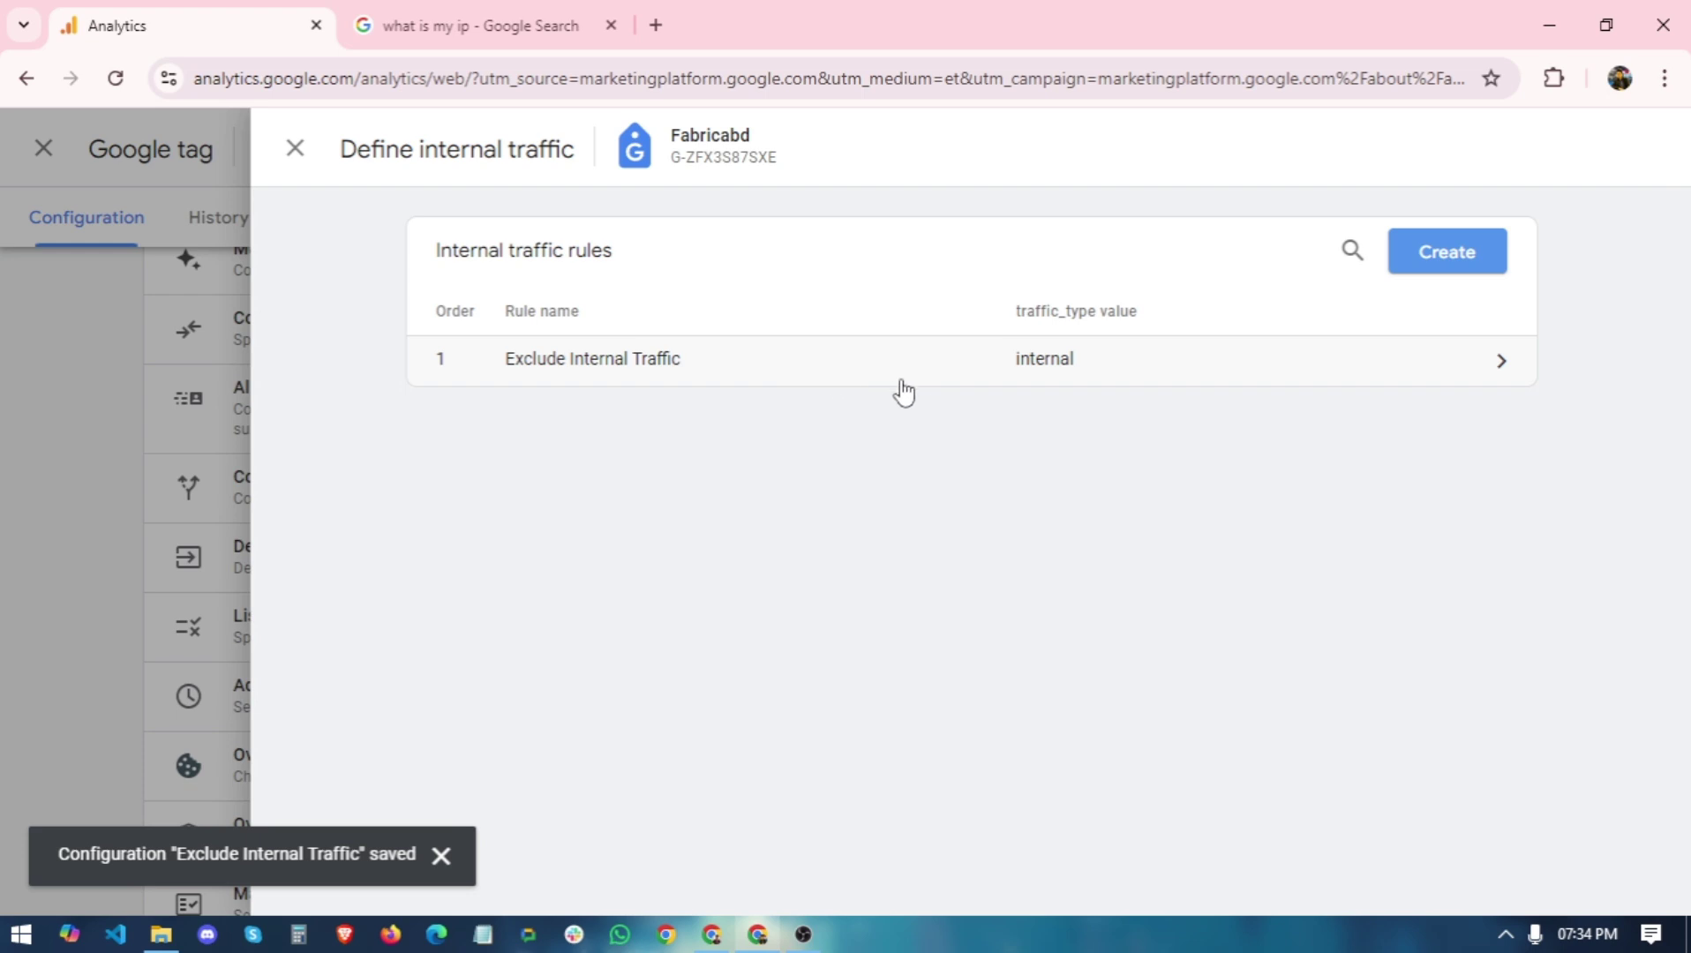
{"action": "left_click", "coordinate": [88, 435]}
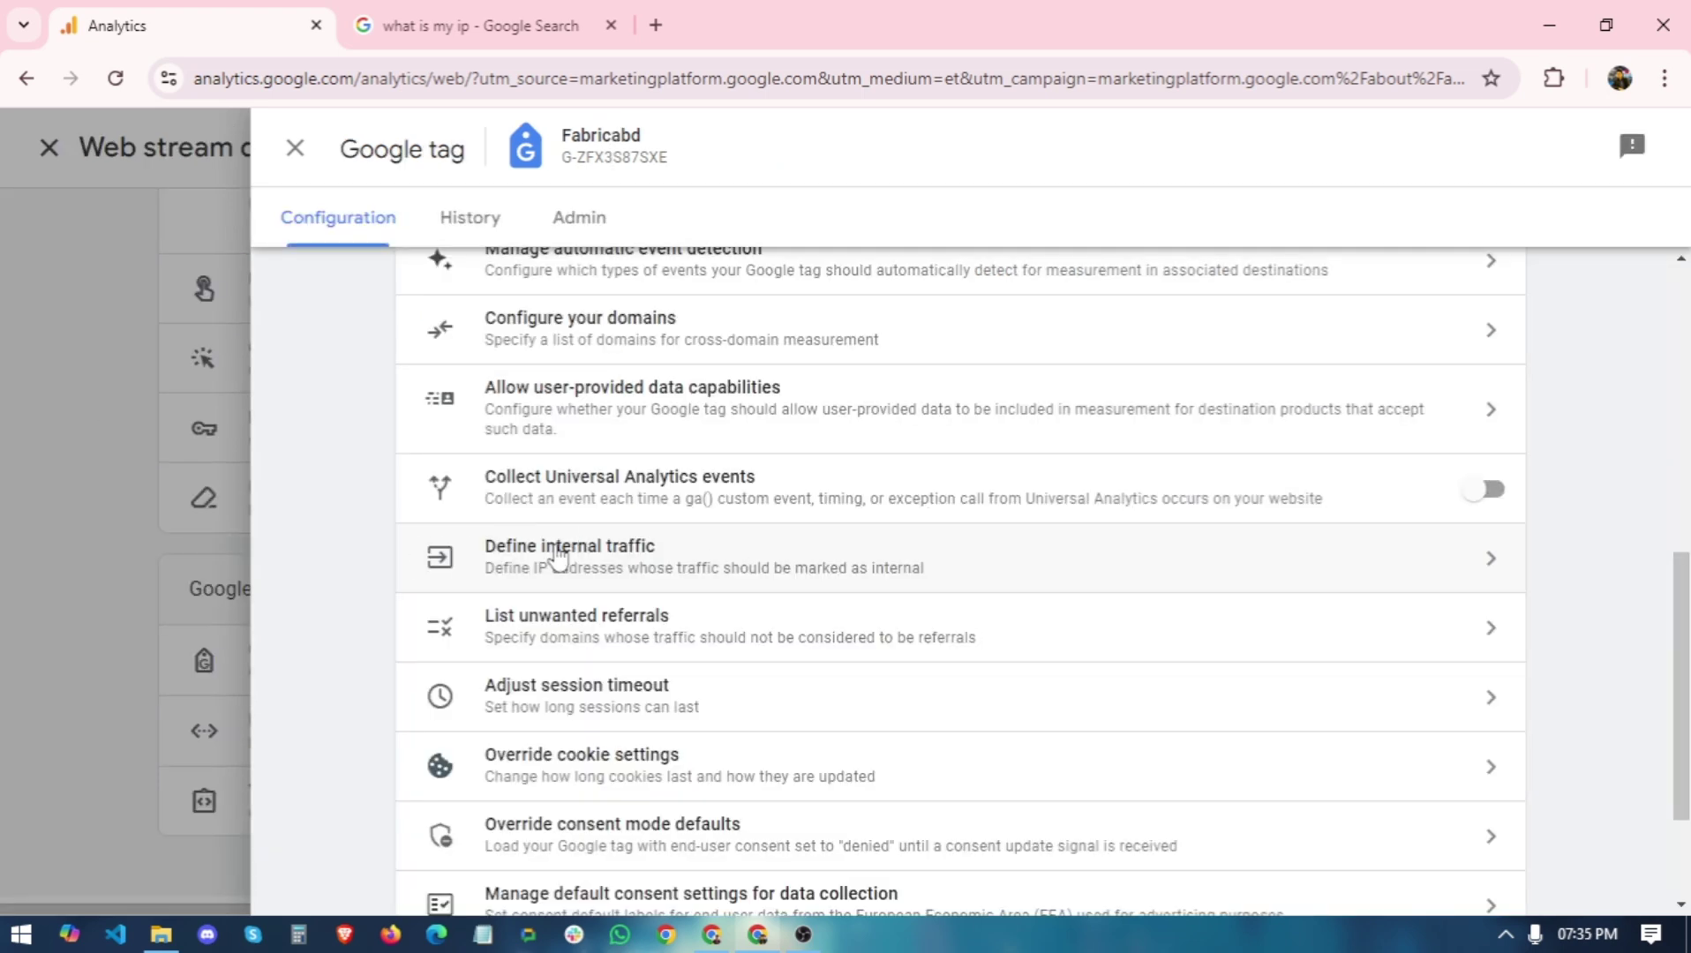
{"action": "left_click", "coordinate": [120, 576]}
{"action": "left_click", "coordinate": [120, 576]}
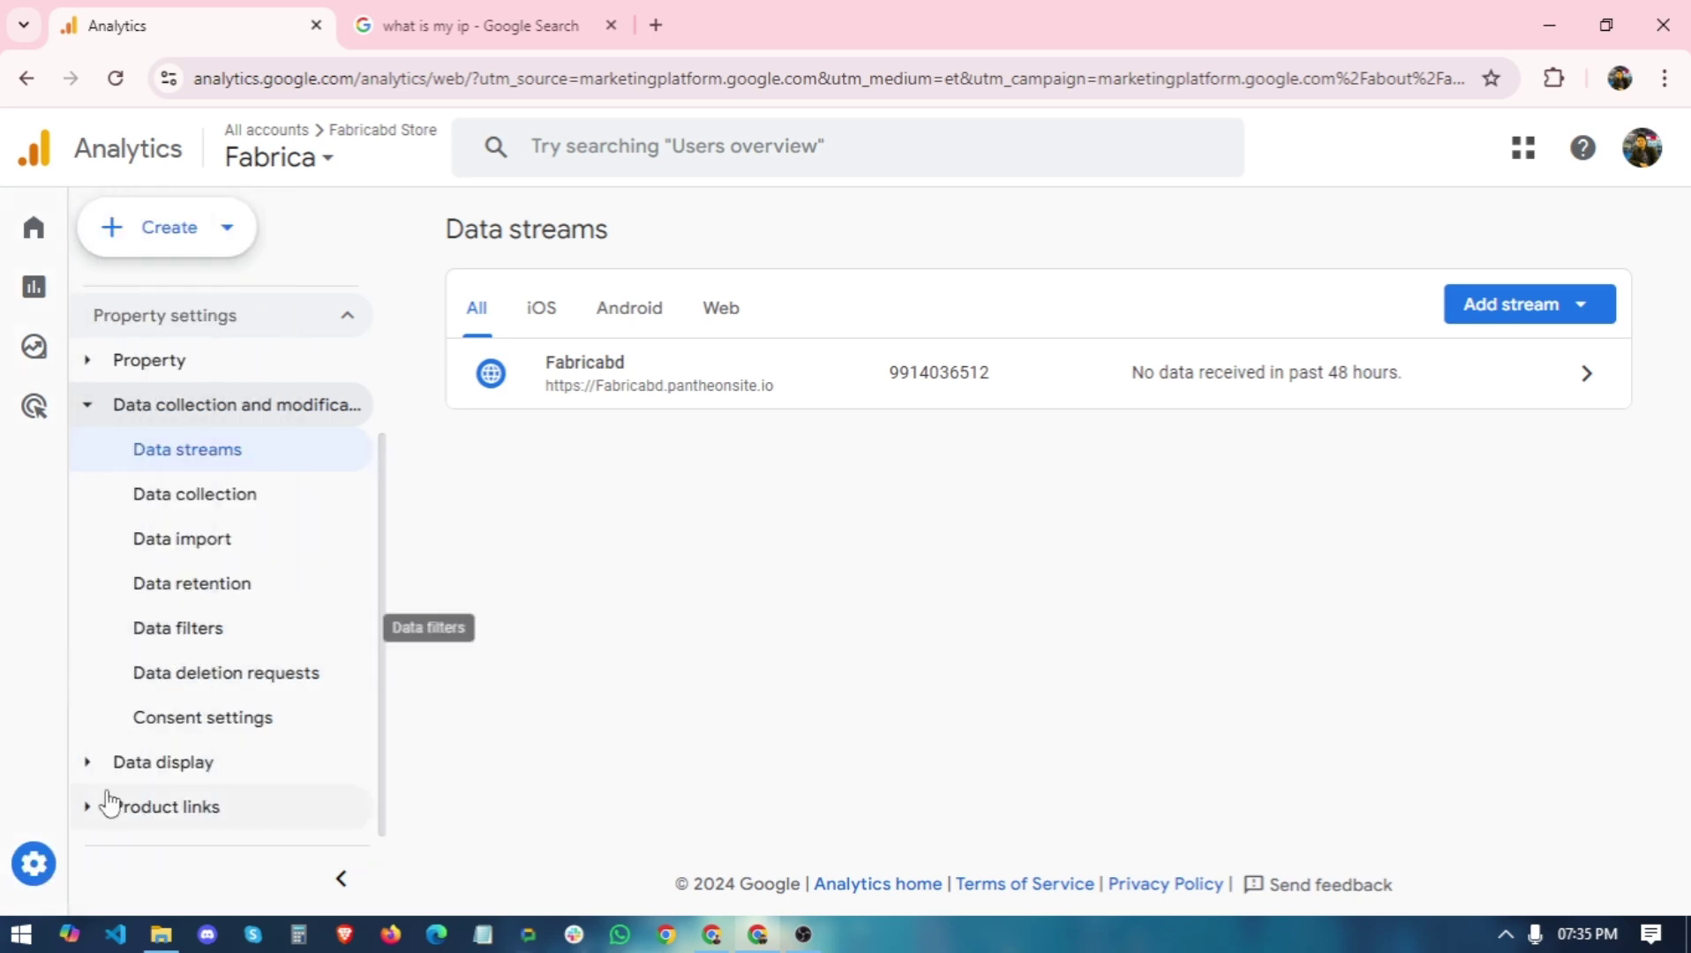
Step: Set the filter state of the property's Internal Traffic data filter to Active and save it, confirming the activation
{"action": "left_click", "coordinate": [182, 634]}
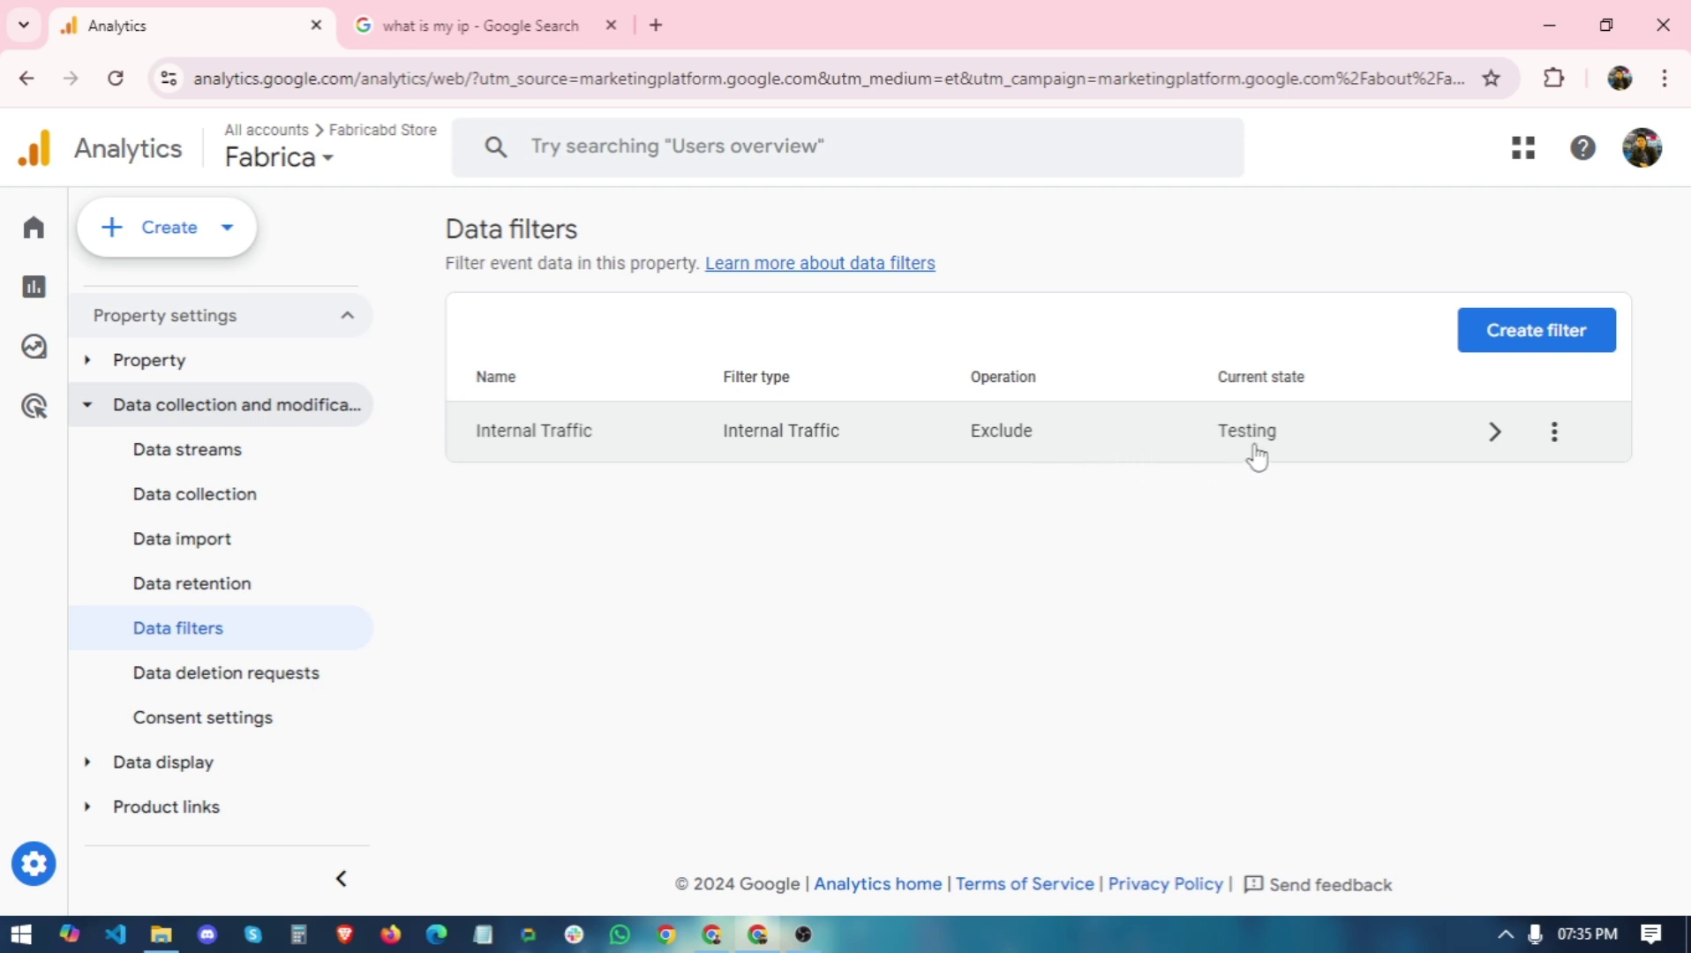
{"action": "left_click", "coordinate": [1245, 378]}
{"action": "left_click", "coordinate": [638, 451]}
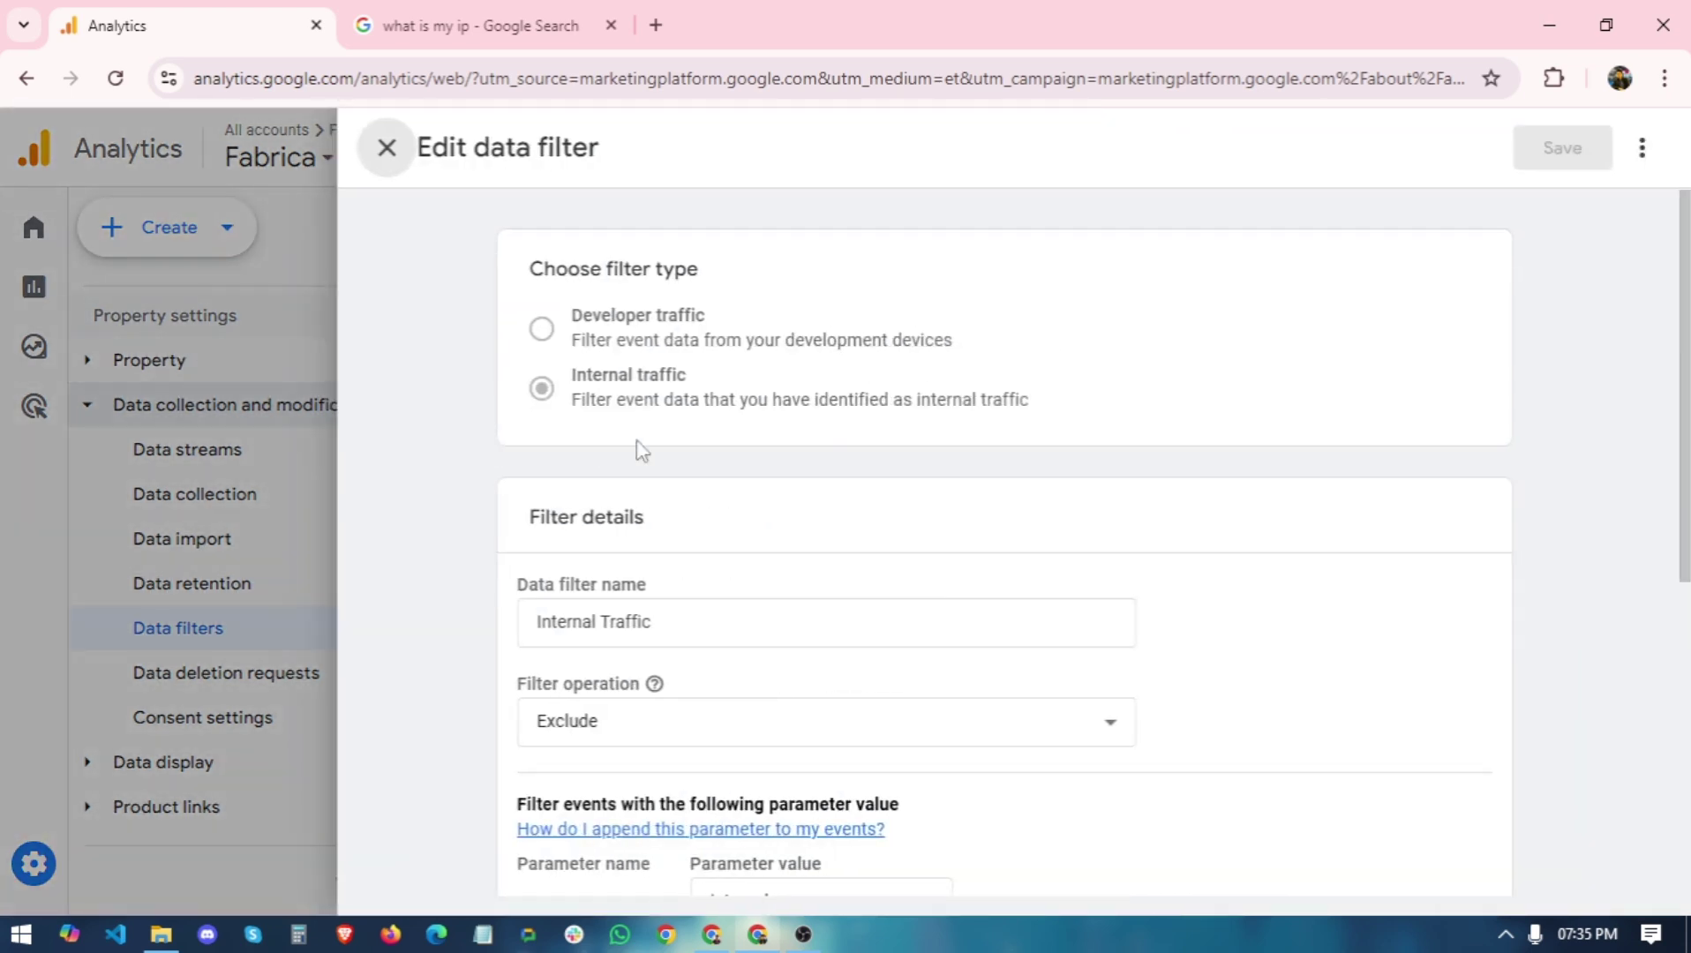
{"action": "scroll", "coordinate": [639, 450], "scroll_direction": "down", "scroll_amount": 3}
{"action": "scroll", "coordinate": [648, 491], "scroll_direction": "down", "scroll_amount": 4}
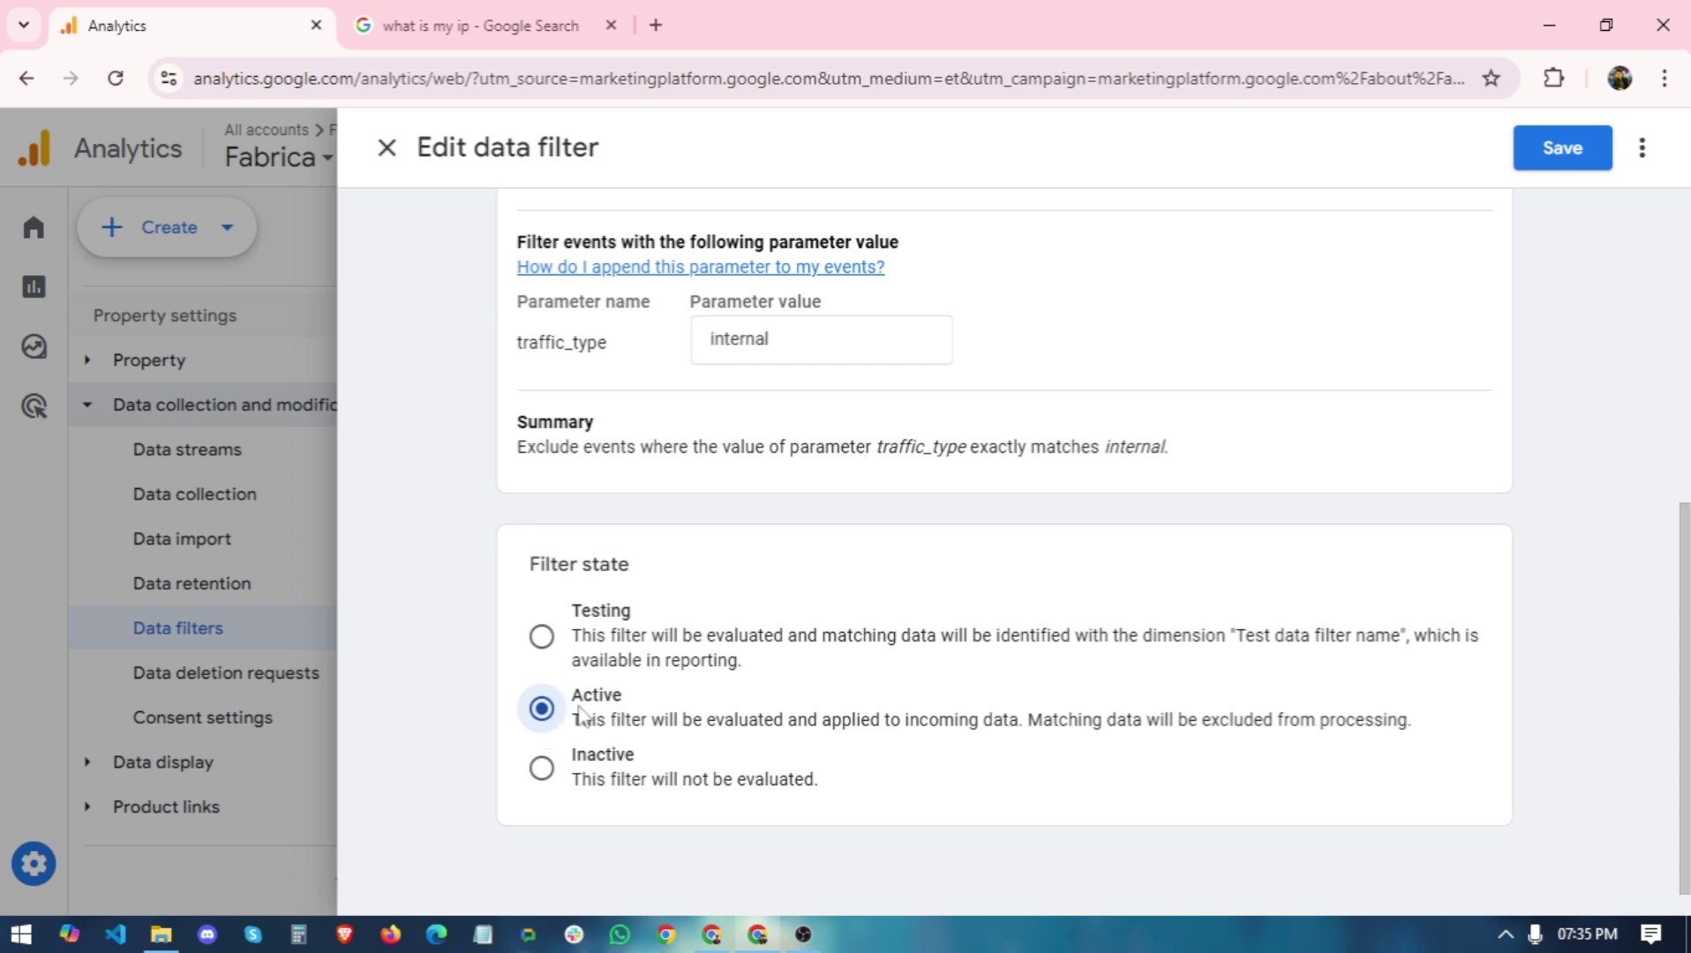
{"action": "left_click", "coordinate": [1547, 159]}
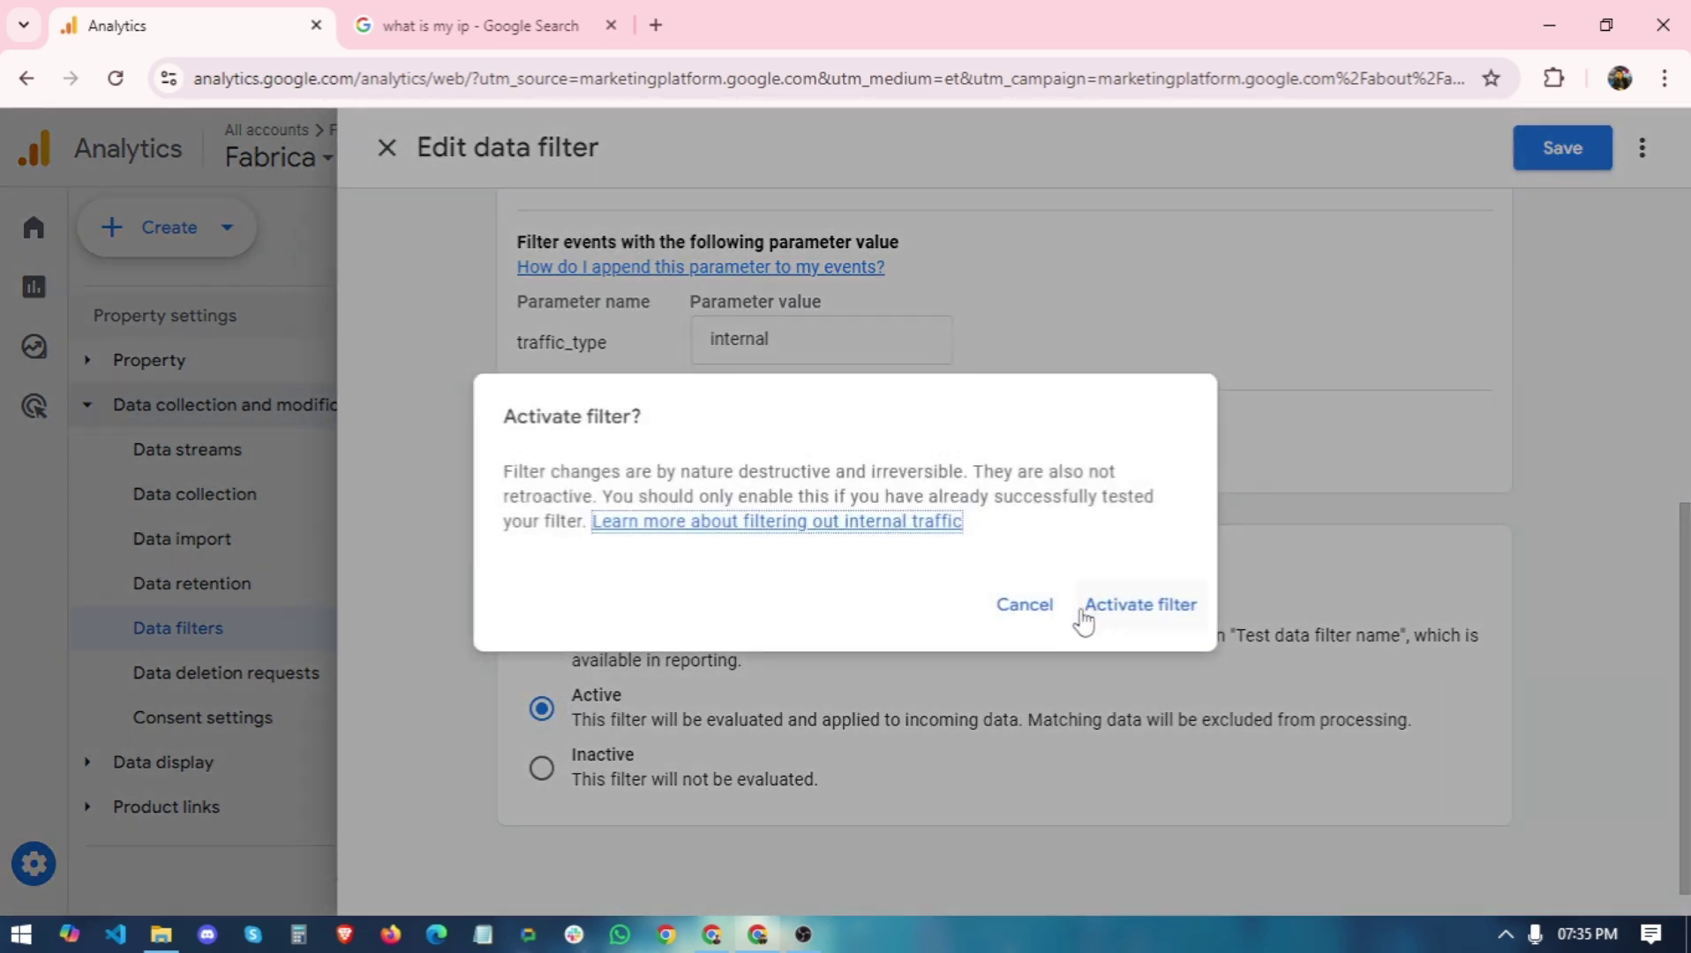
{"action": "left_click", "coordinate": [1138, 628]}
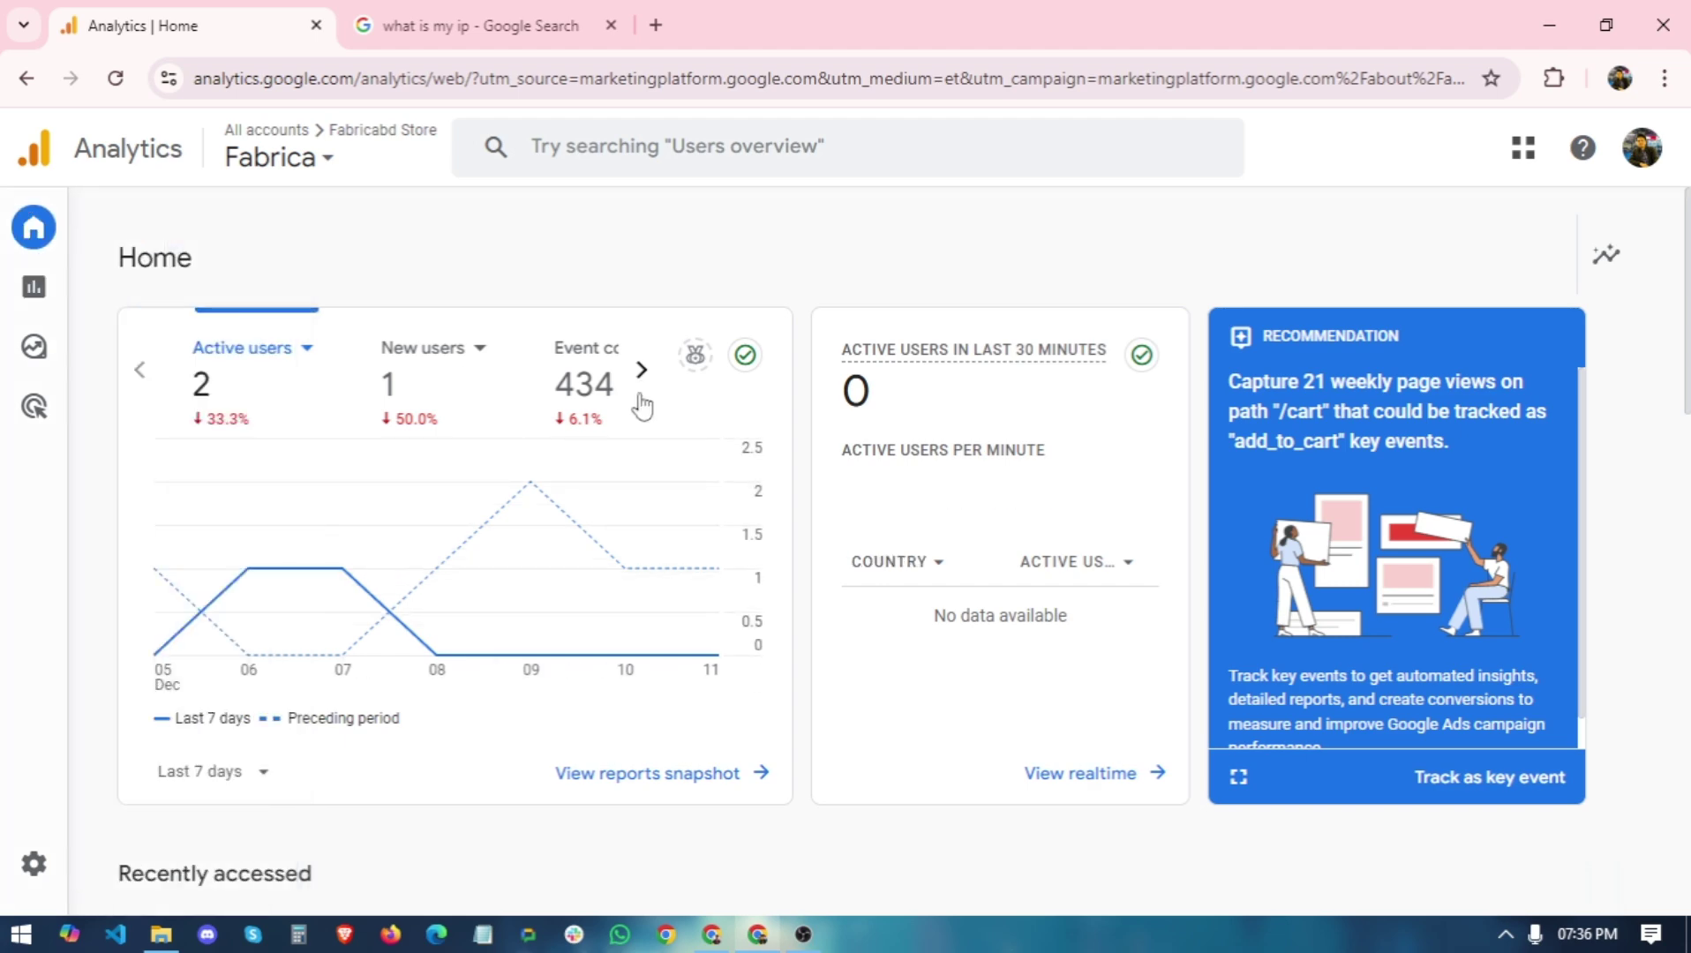
Step: Look through the metrics of the Home page's overview card as far as Key events
{"action": "left_click", "coordinate": [641, 387]}
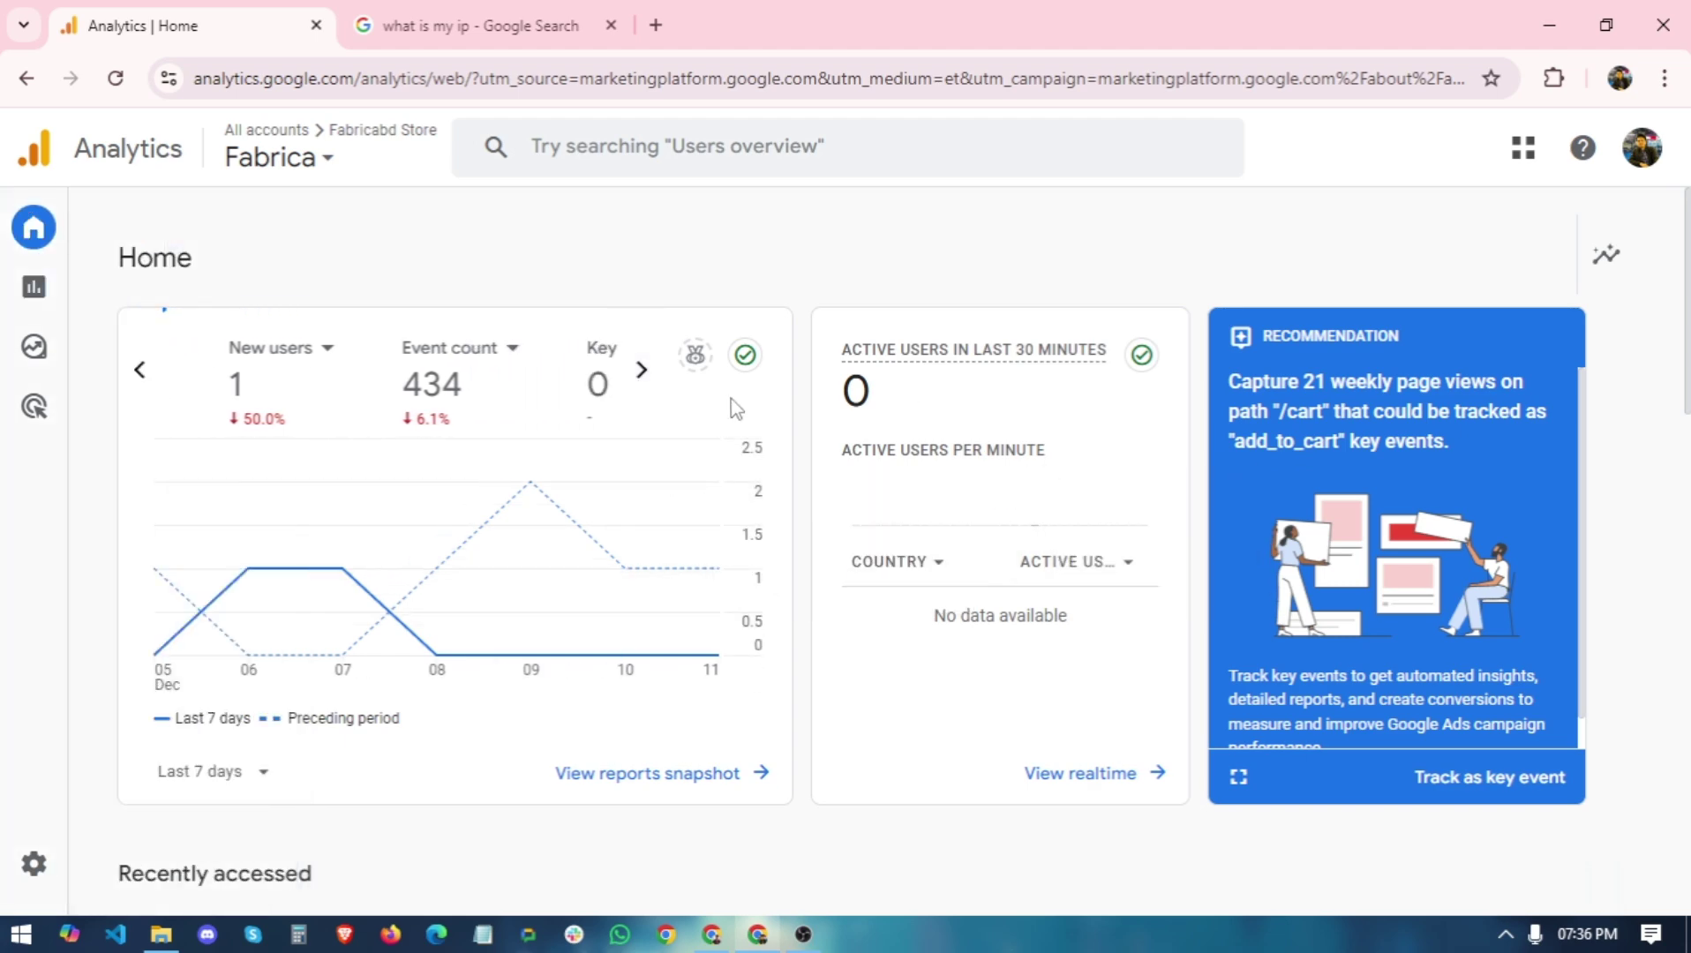
{"action": "scroll", "coordinate": [729, 408], "scroll_direction": "down", "scroll_amount": 5}
{"action": "scroll", "coordinate": [729, 407], "scroll_direction": "up", "scroll_amount": 5}
{"action": "left_click", "coordinate": [643, 372]}
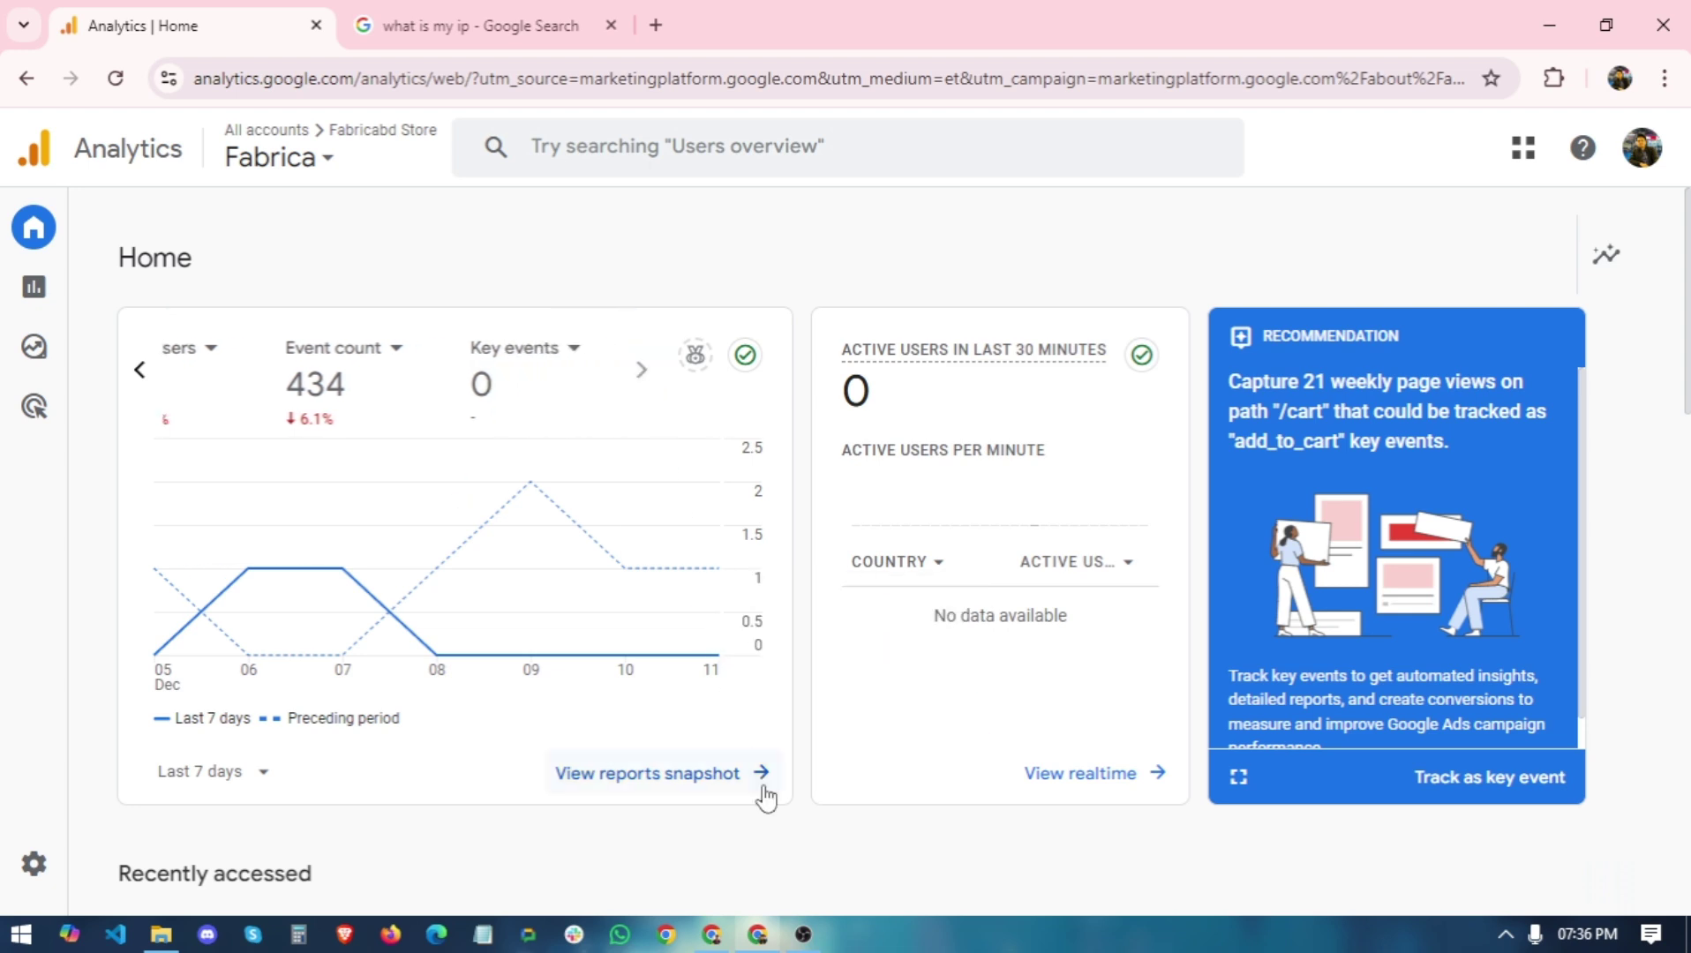